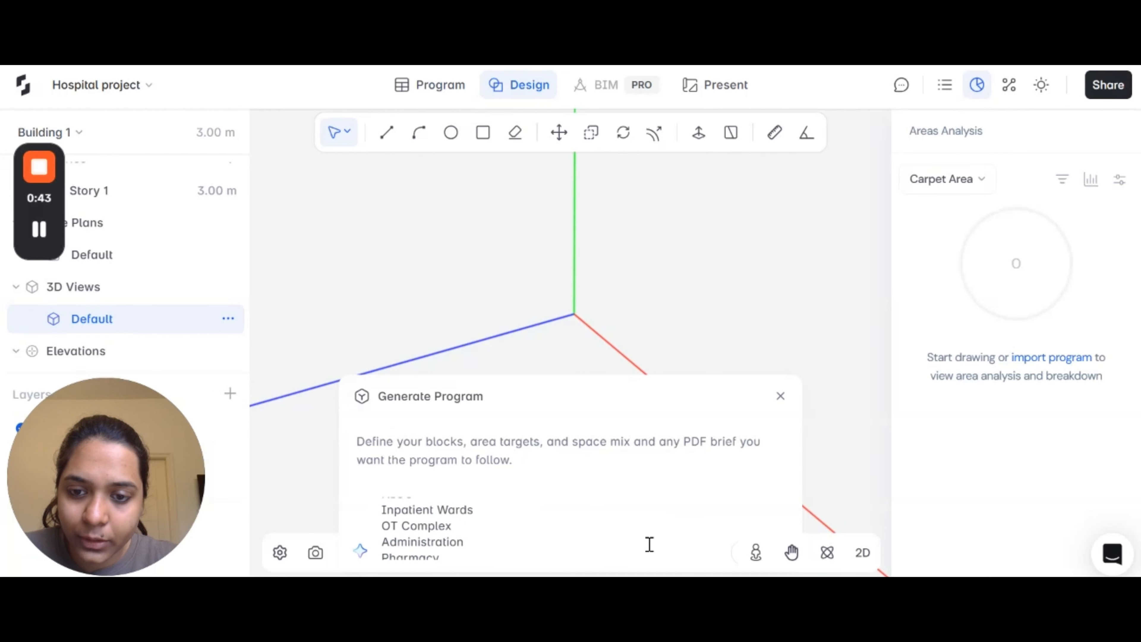
- Add SCBU as a new entry below NICU in the program brief's department list and review the remaining entries
key(Return)
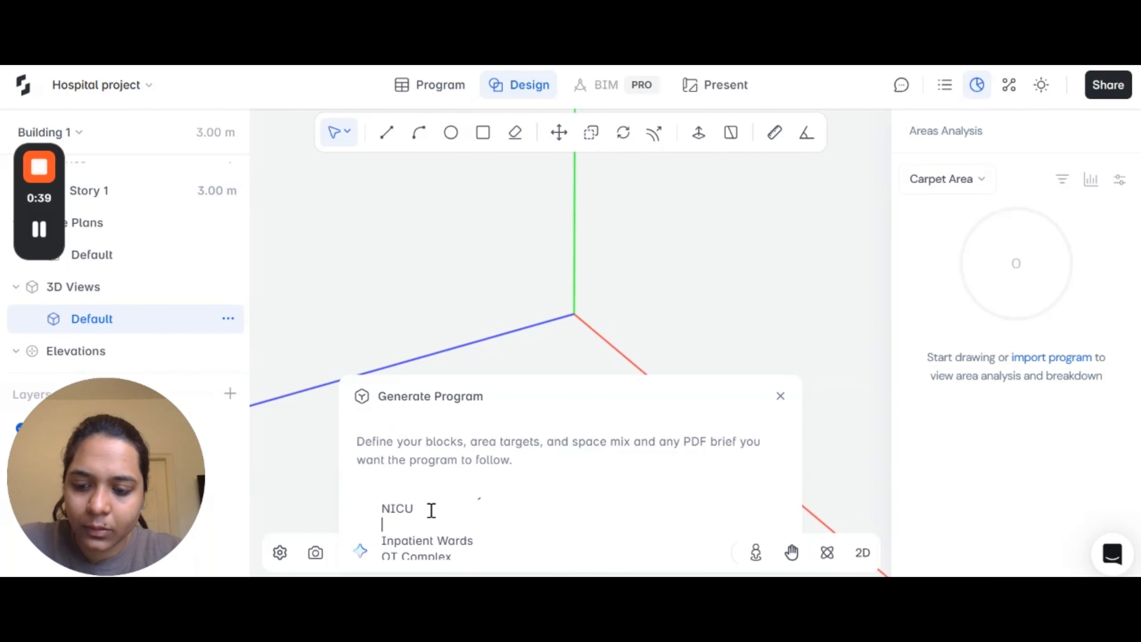
text(SCBU)
scroll(431, 510, down, 1)
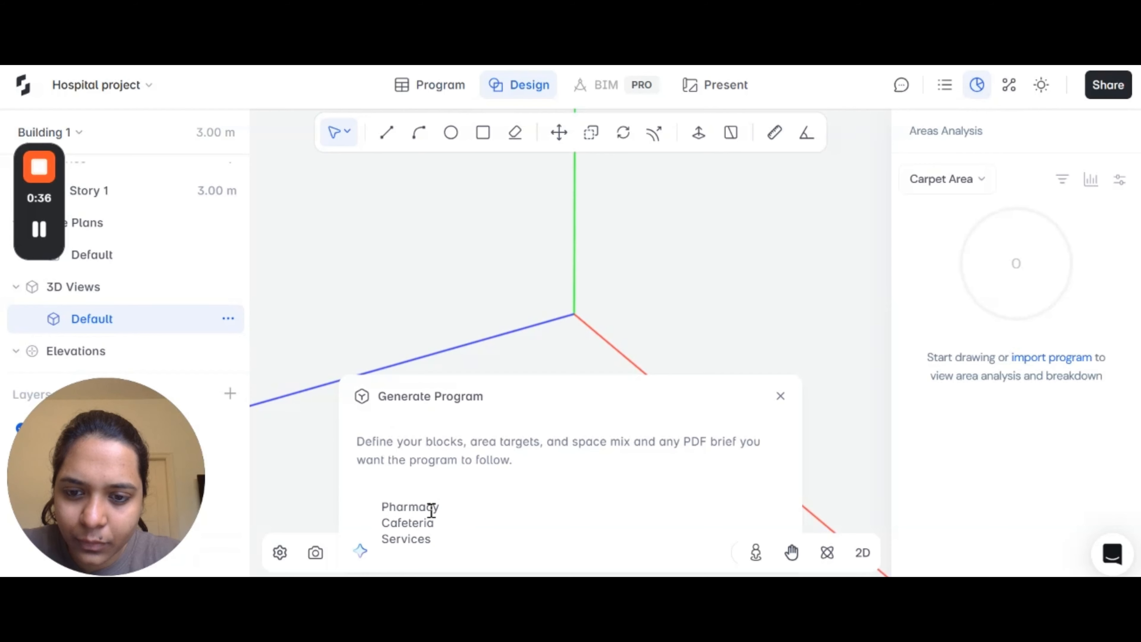
scroll(431, 510, down, 1)
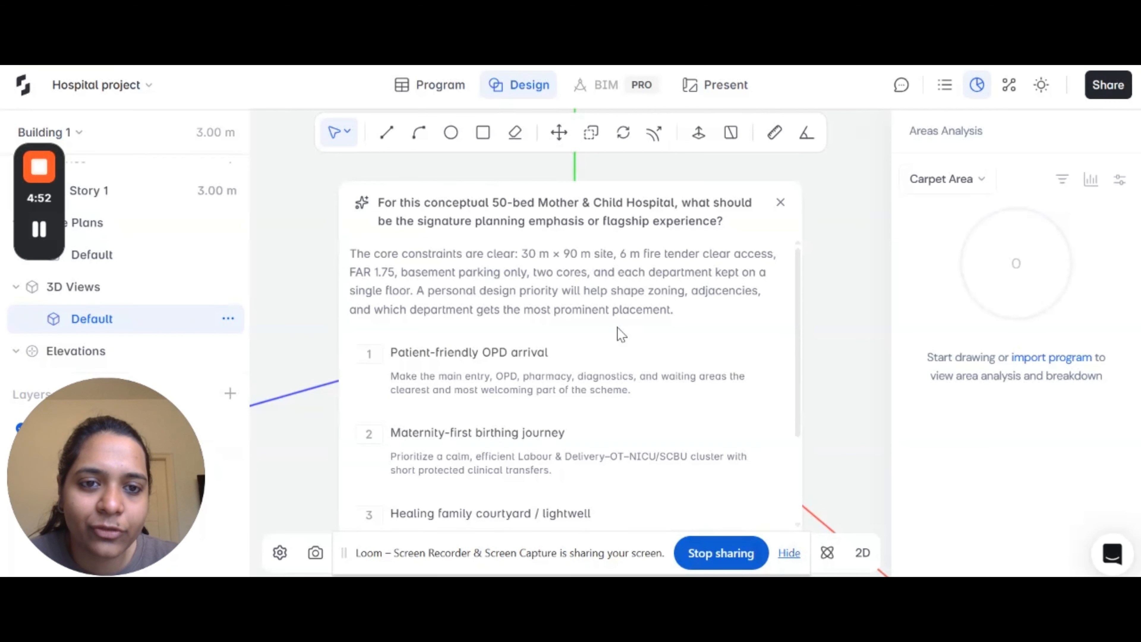
- Choose "Maximum efficiency / compact hospital stack" as the planning emphasis for the 50-bed Mother & Child Hospital
scroll(622, 335, down, 1)
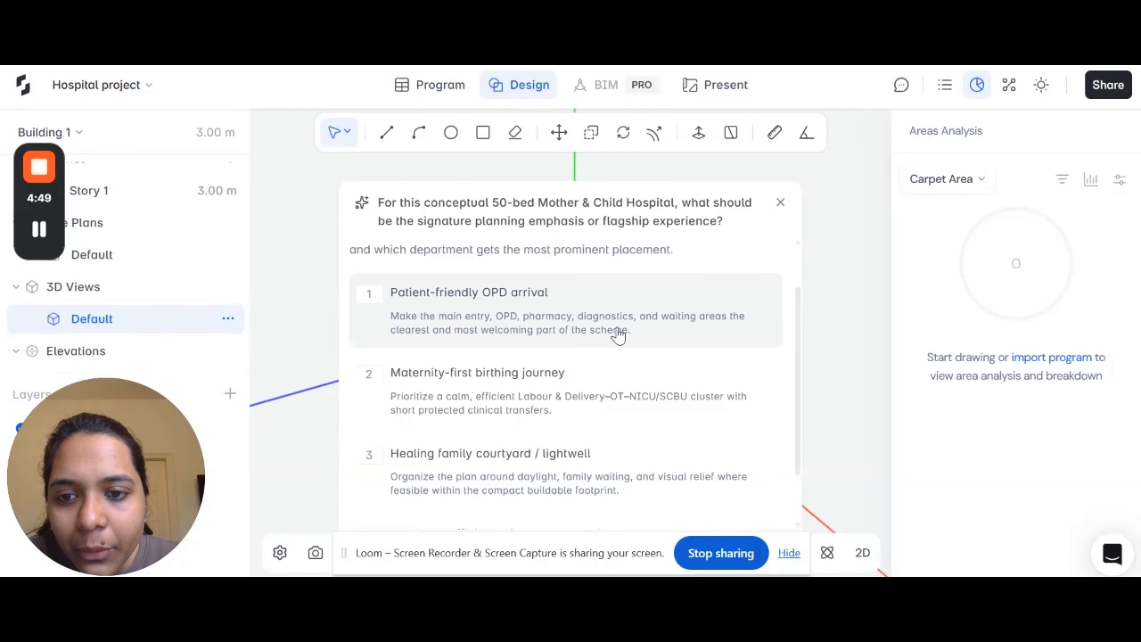
scroll(620, 335, down, 1)
scroll(619, 334, down, 1)
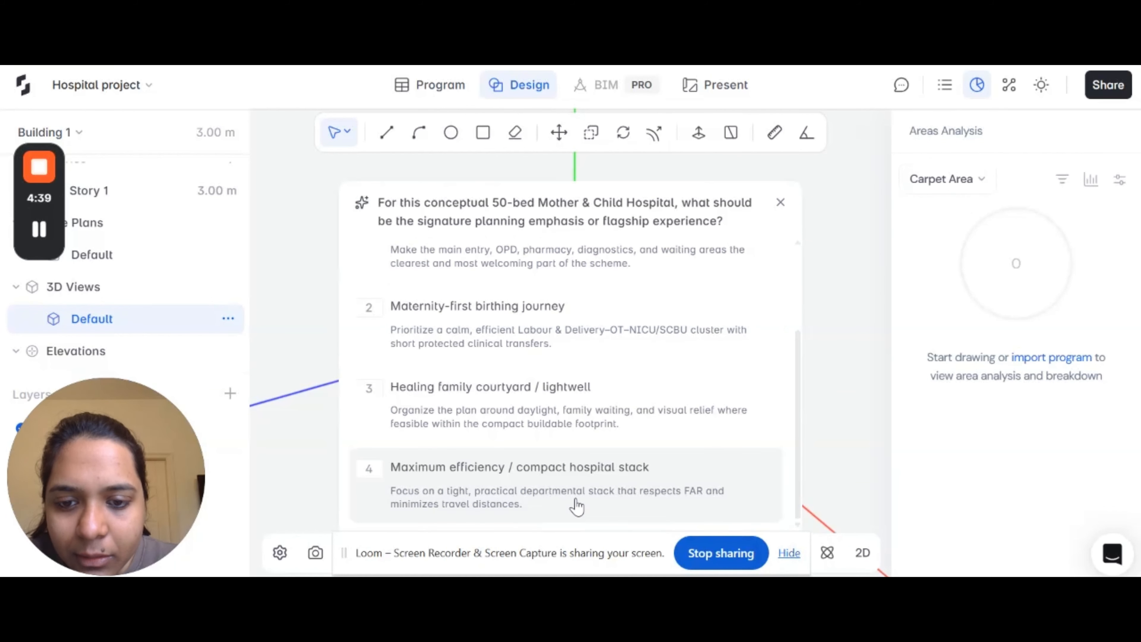
click(586, 494)
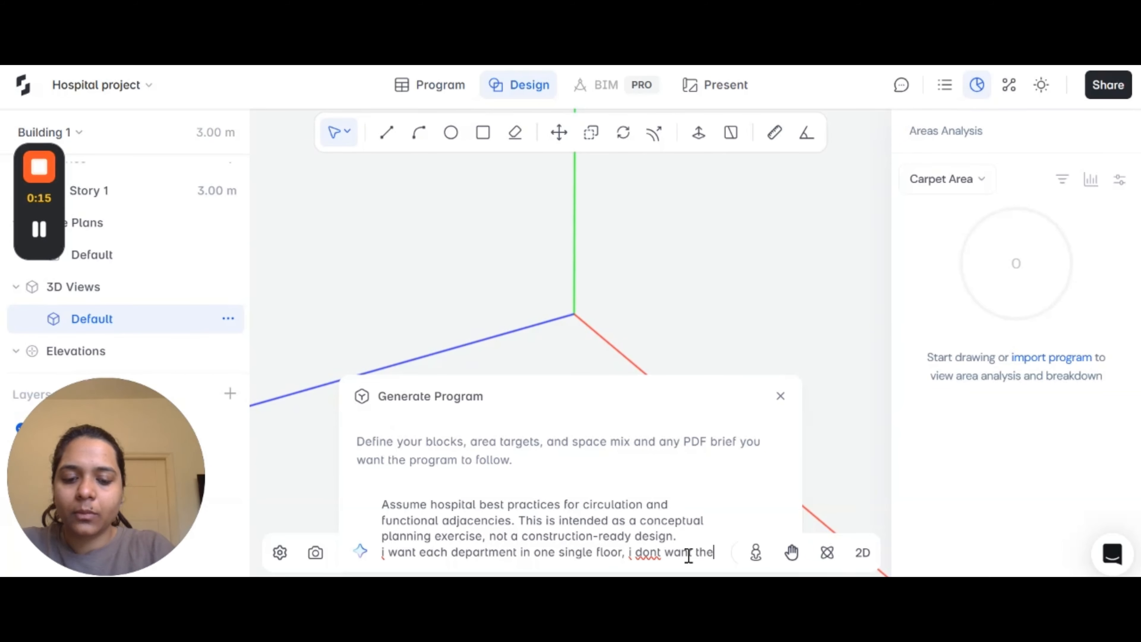
- Complete the brief's closing request against departments being distributed in different floors, and choose "Fold circulation into each department" for the circulation area
text(m distributed in different floors)
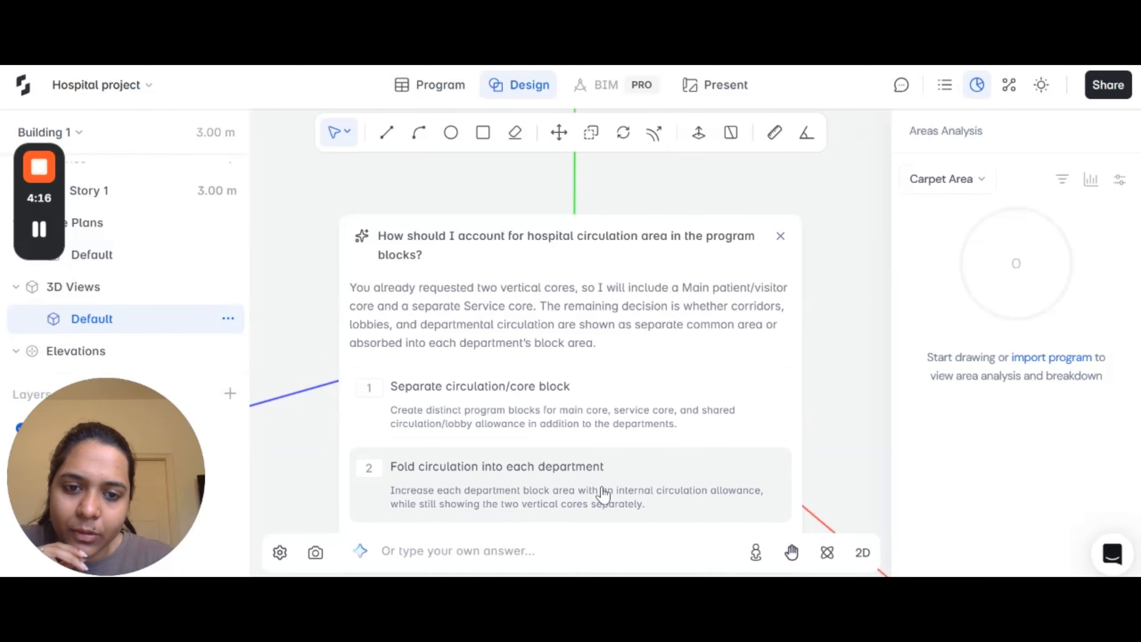
click(650, 498)
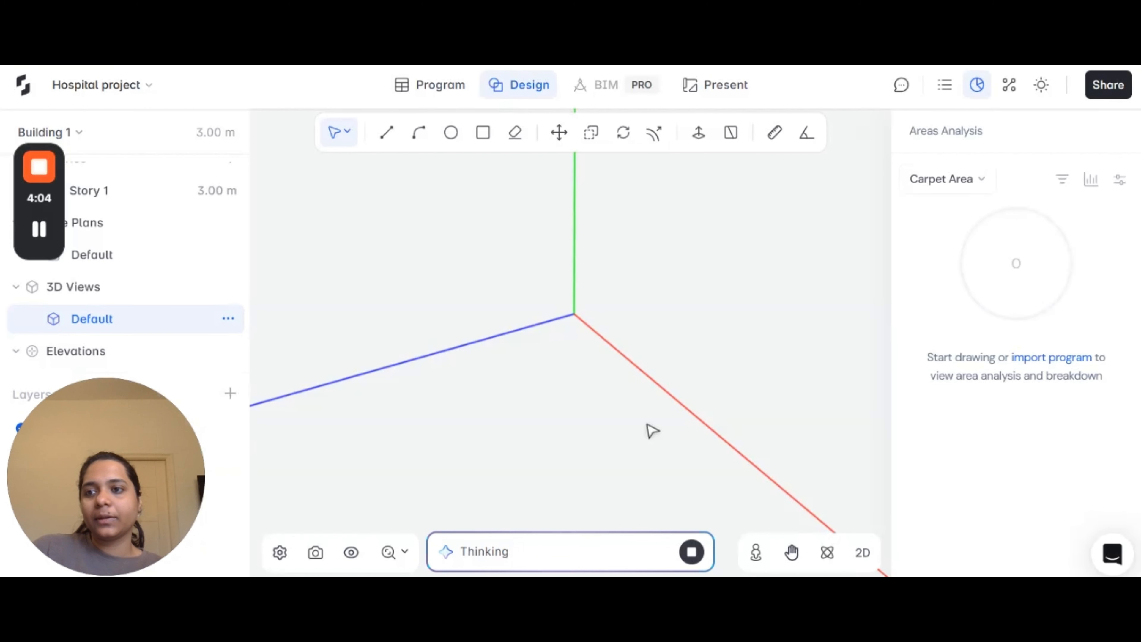
middle_drag(628, 390, 694, 399)
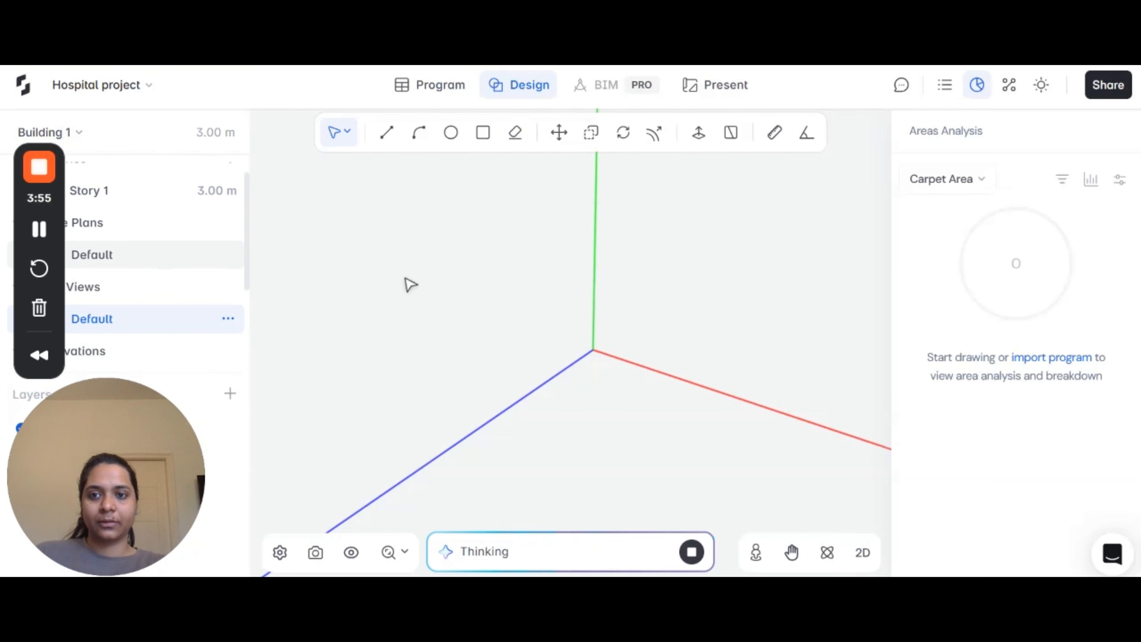
- Choose "Model cores as circulation infrastructure, not departments" for handling the two vertical cores
scroll(629, 416, down, 15)
scroll(630, 417, down, 10)
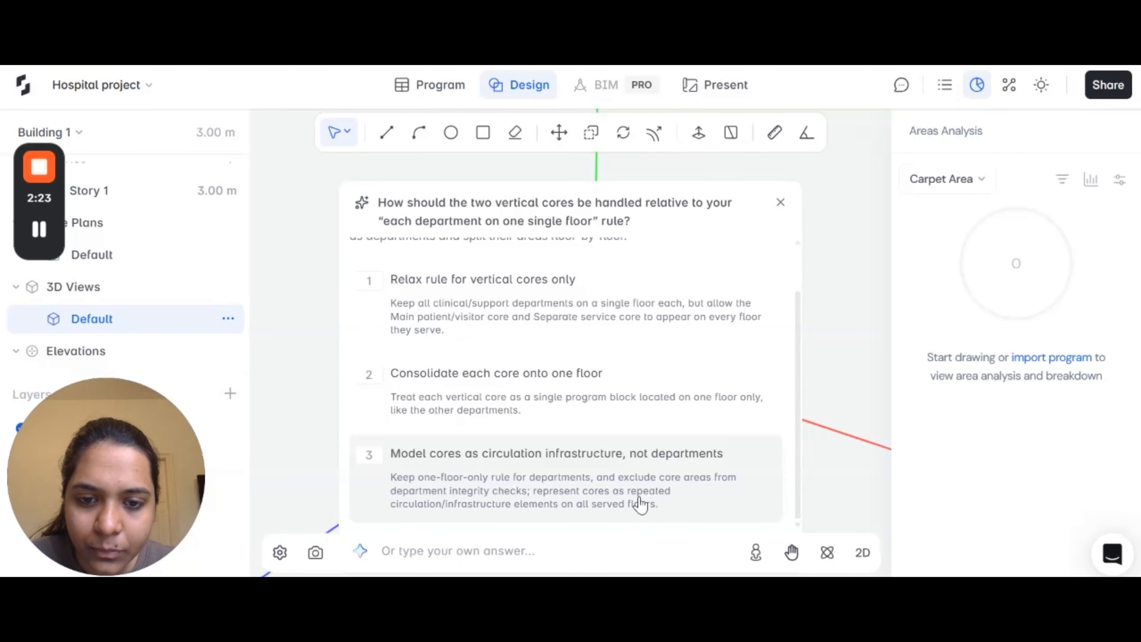
click(641, 503)
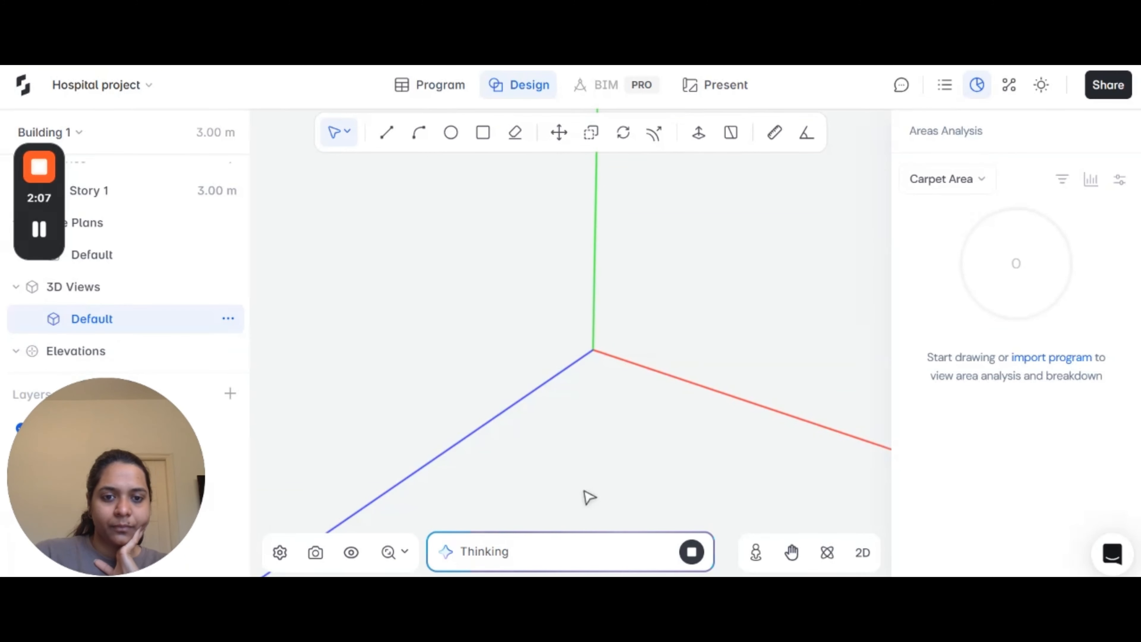
- Hide the Areas Analysis and examine the generated department blocks and vertical cores from several angles
scroll(617, 319, down, 15)
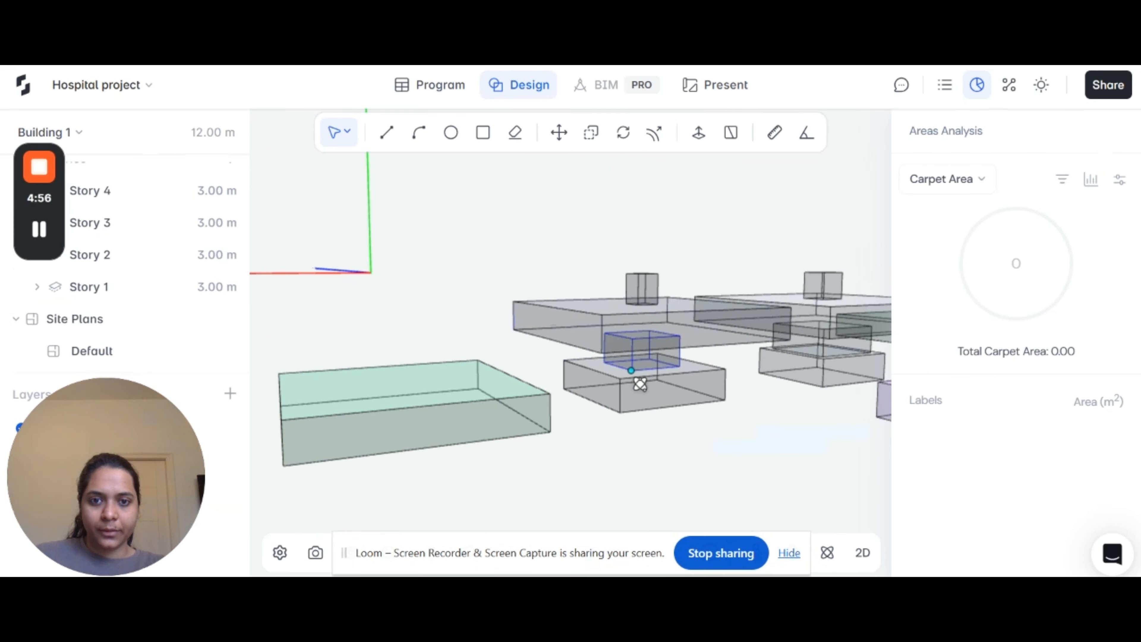
middle_drag(637, 383, 430, 403)
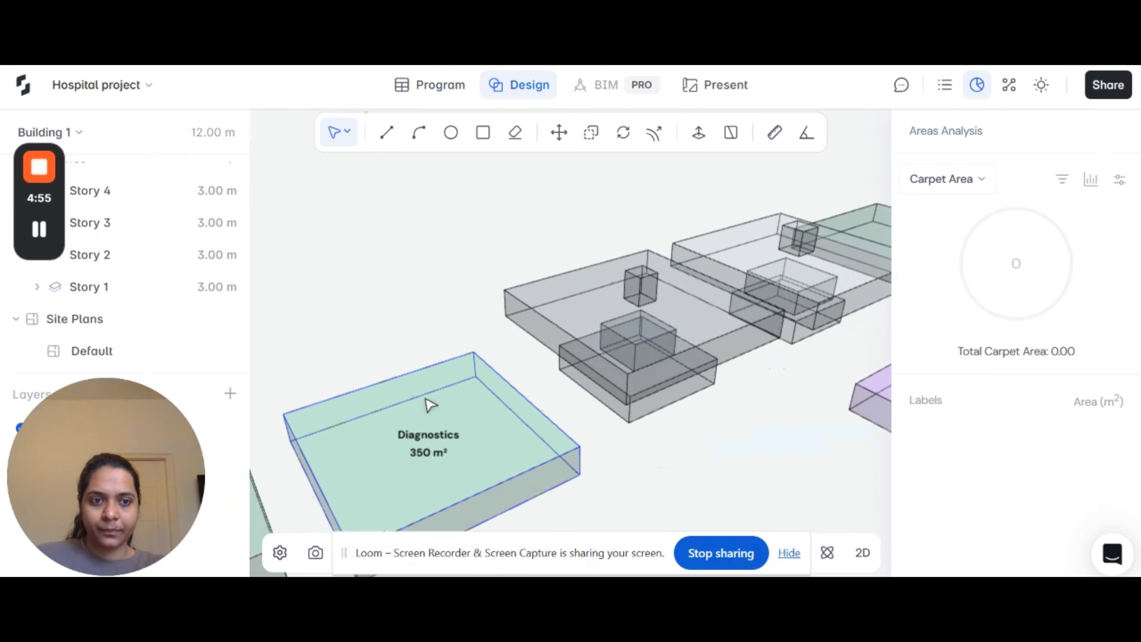
scroll(382, 395, down, 5)
scroll(733, 313, up, 3)
scroll(690, 300, up, 2)
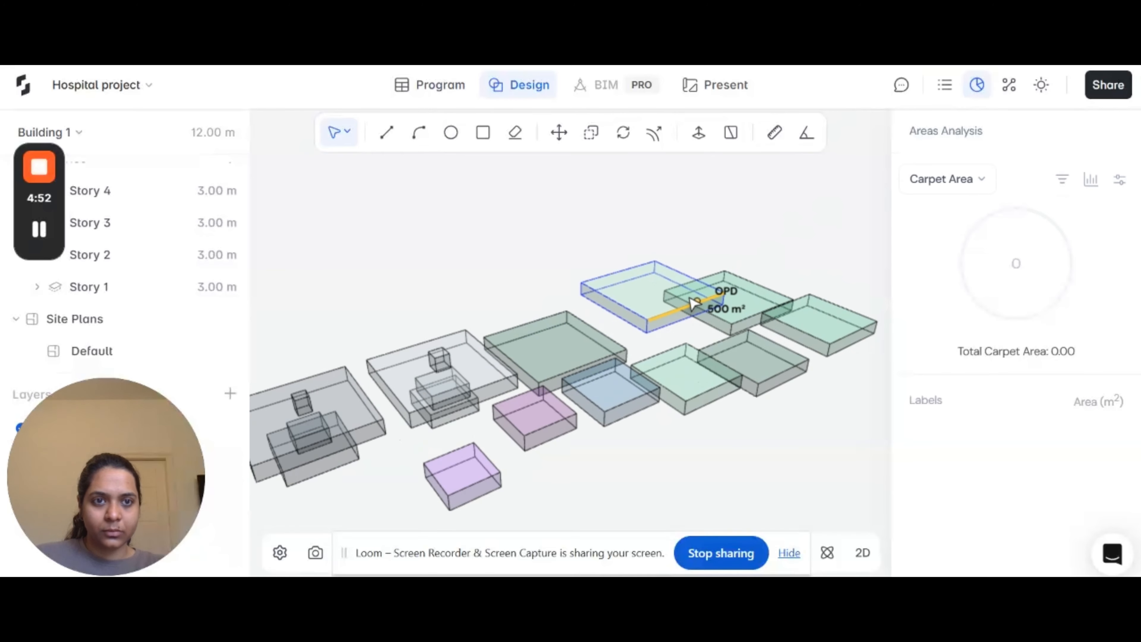
click(977, 90)
scroll(917, 279, down, 3)
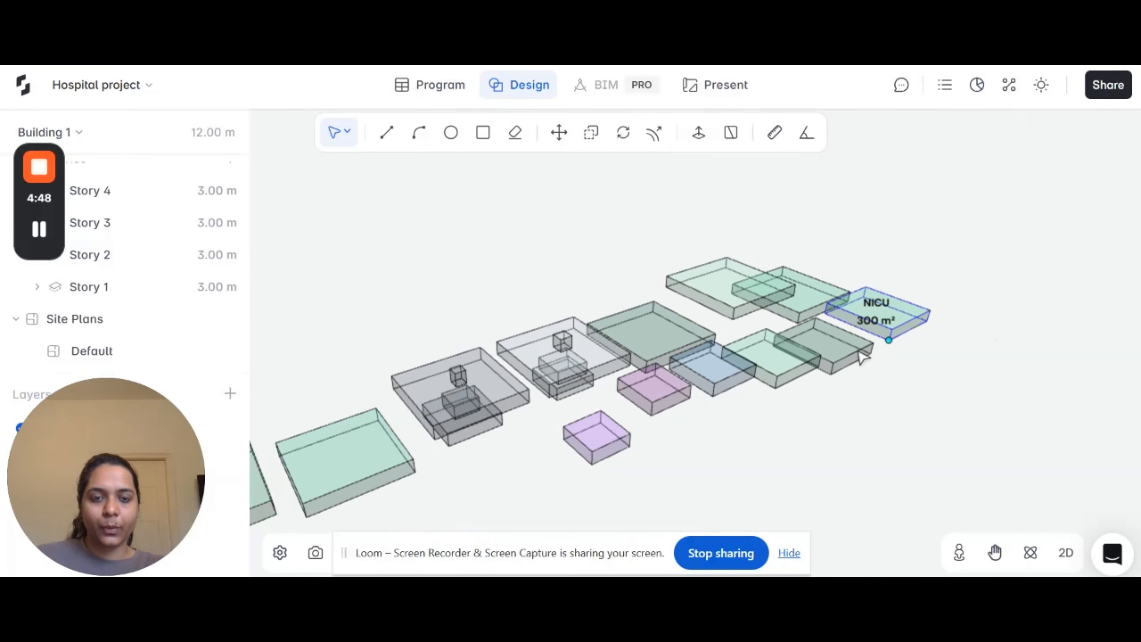
scroll(862, 355, up, 4)
middle_drag(876, 344, 705, 331)
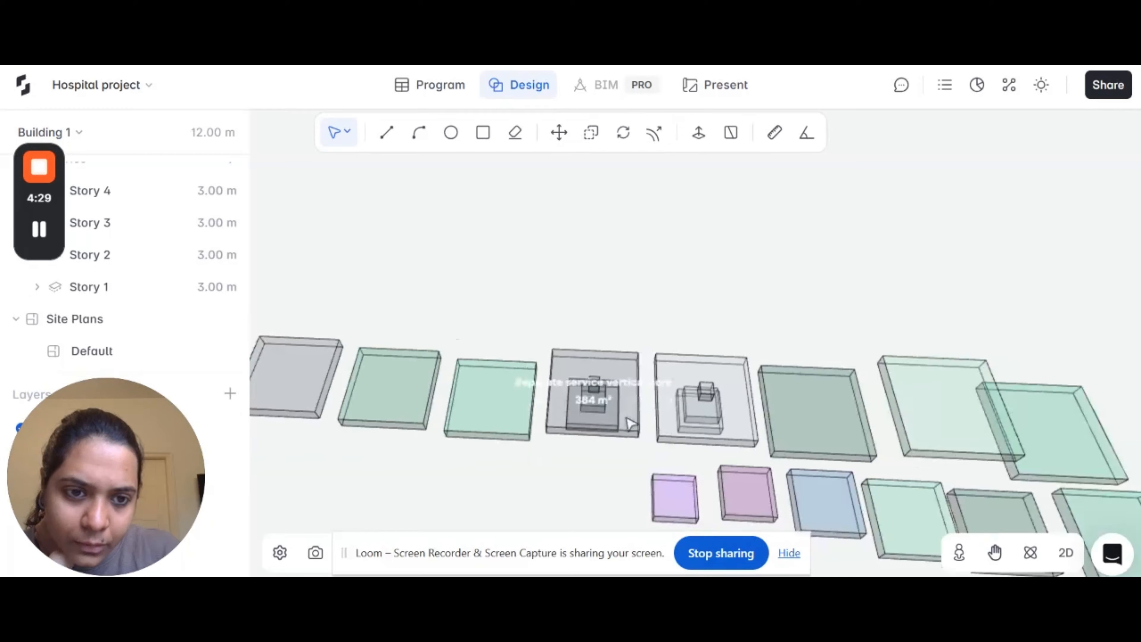
middle_drag(631, 422, 1029, 427)
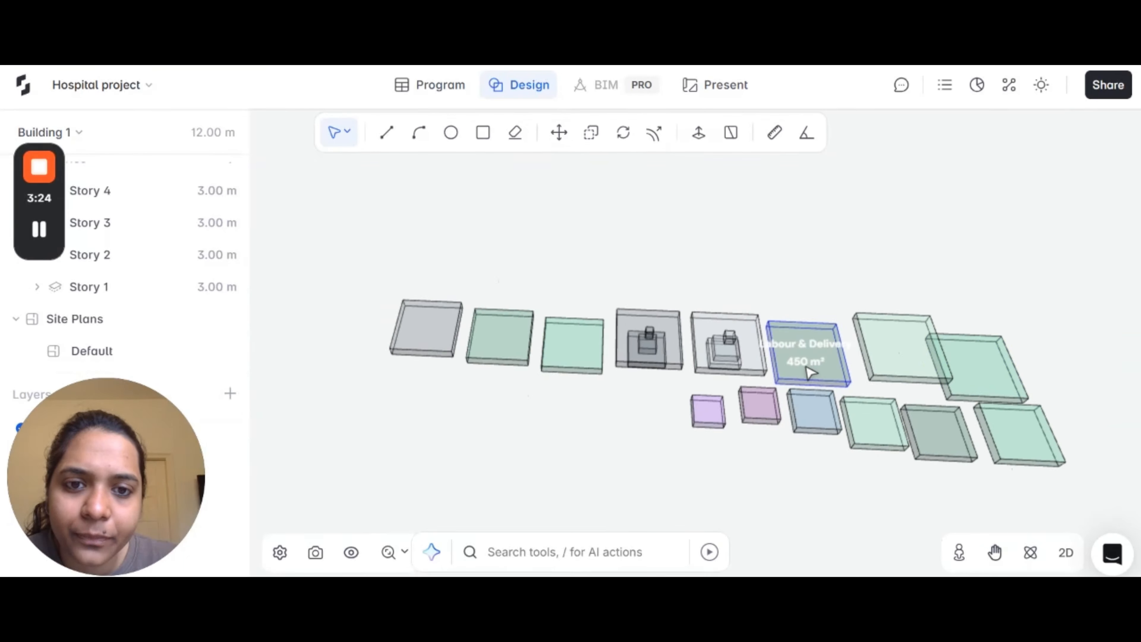
scroll(764, 395, down, 5)
middle_drag(653, 424, 824, 403)
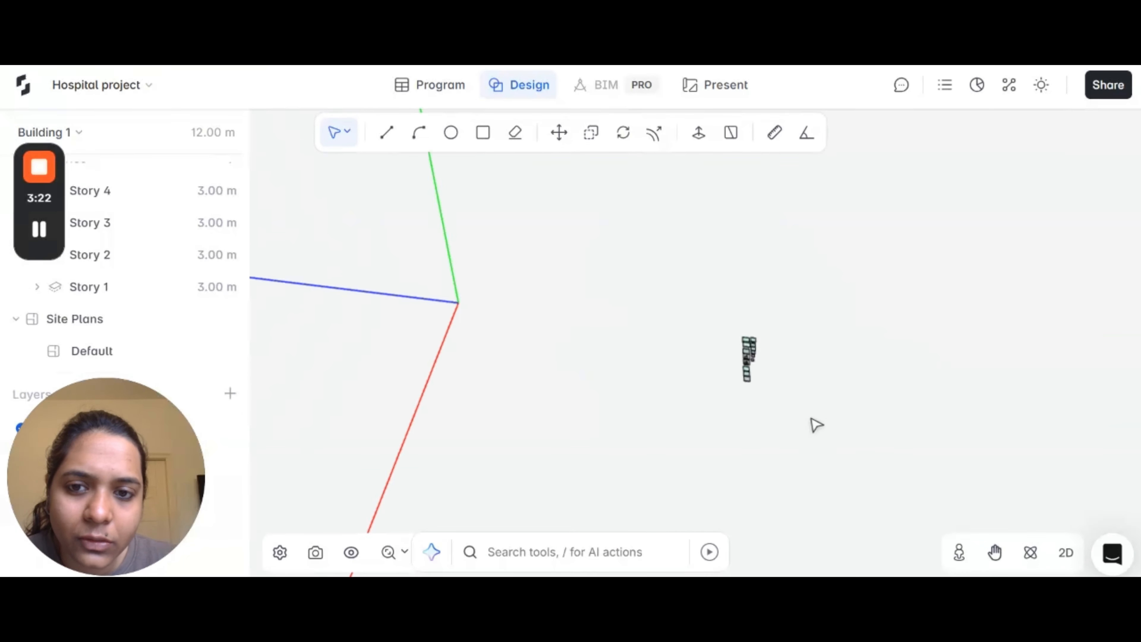
middle_drag(716, 394, 746, 297)
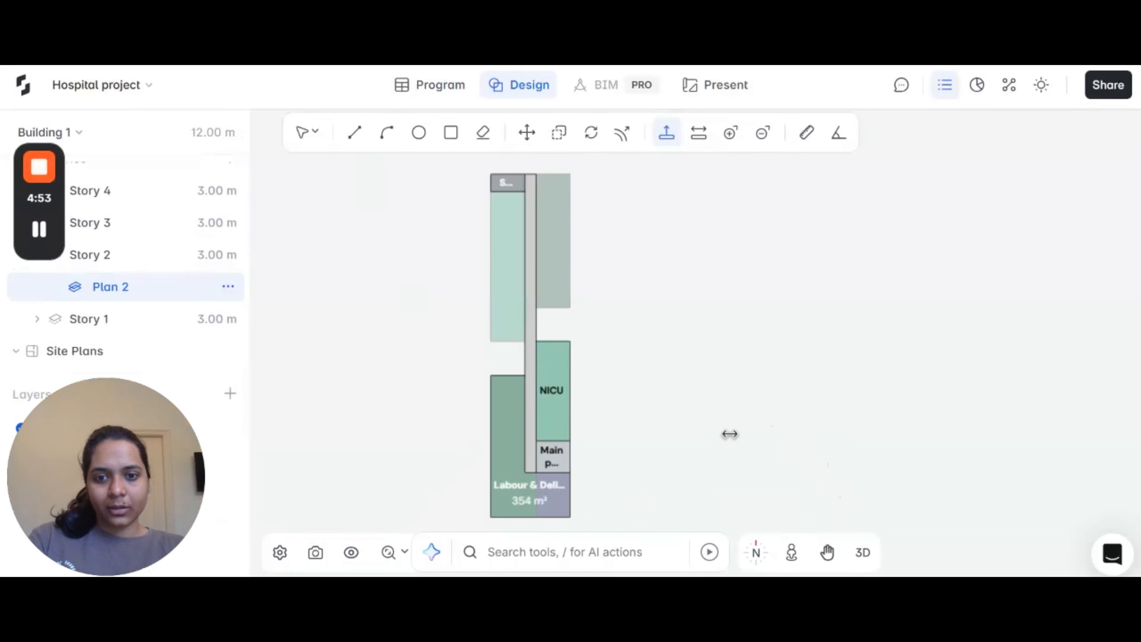
- Compare the main patient/visitor vertical core and its adjoining departments on the Story 2 and Story 1 plans
scroll(550, 459, up, 5)
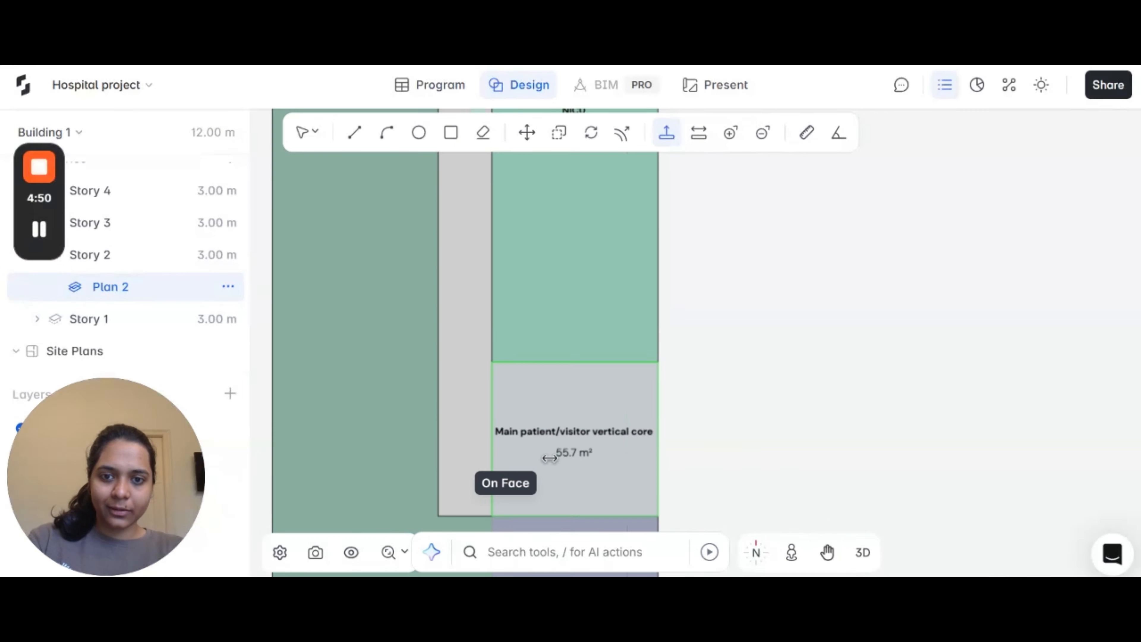
scroll(649, 456, down, 5)
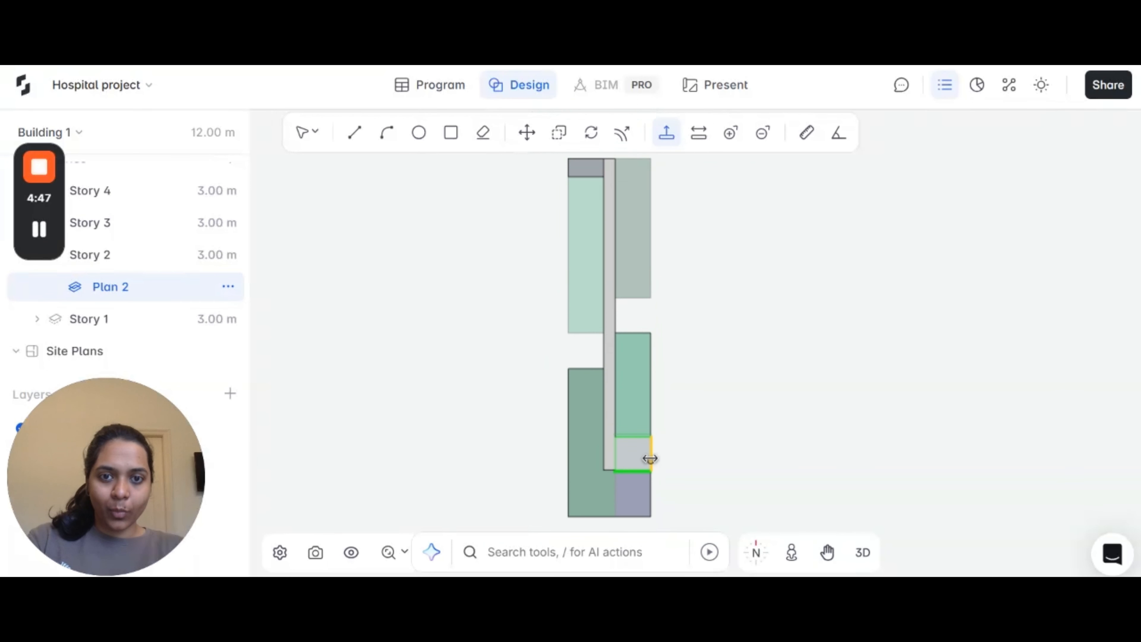
scroll(646, 457, up, 3)
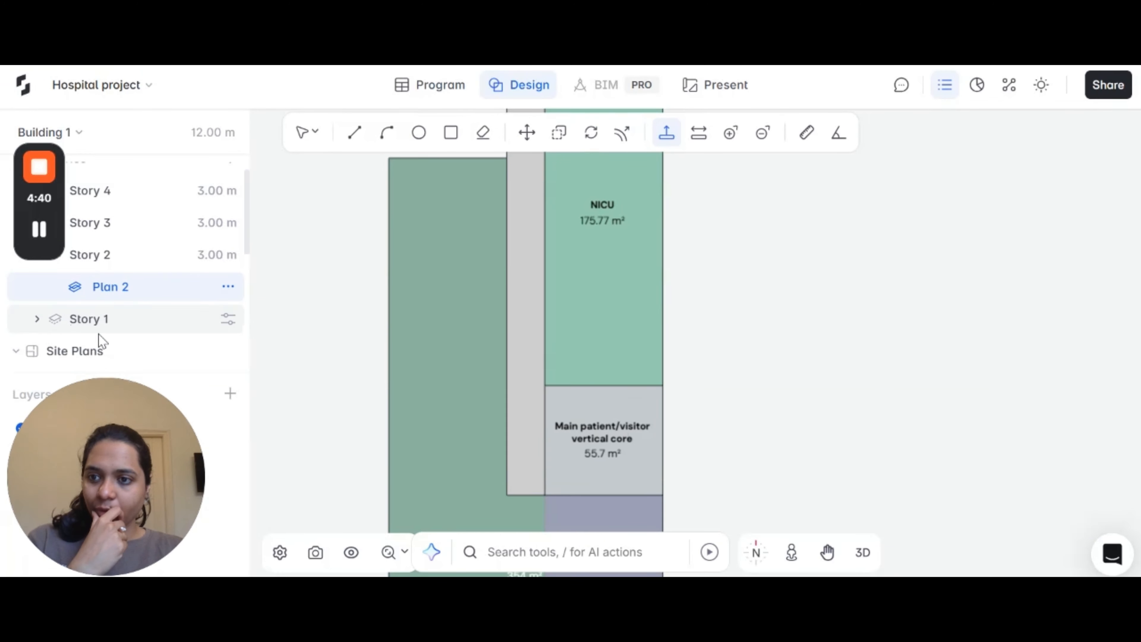
click(109, 334)
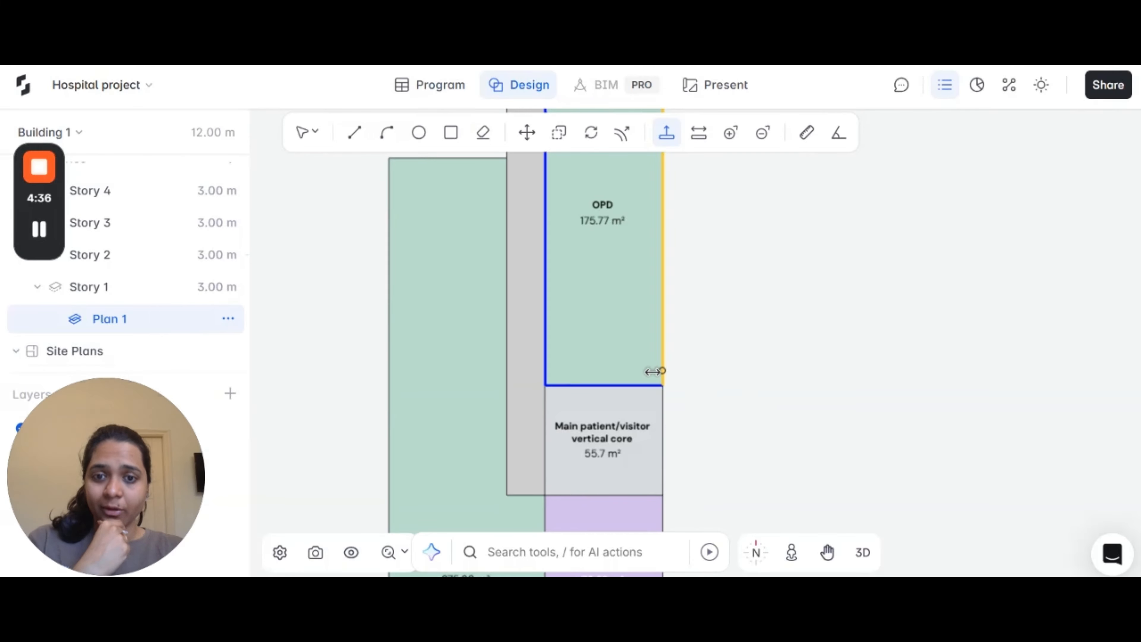
click(107, 261)
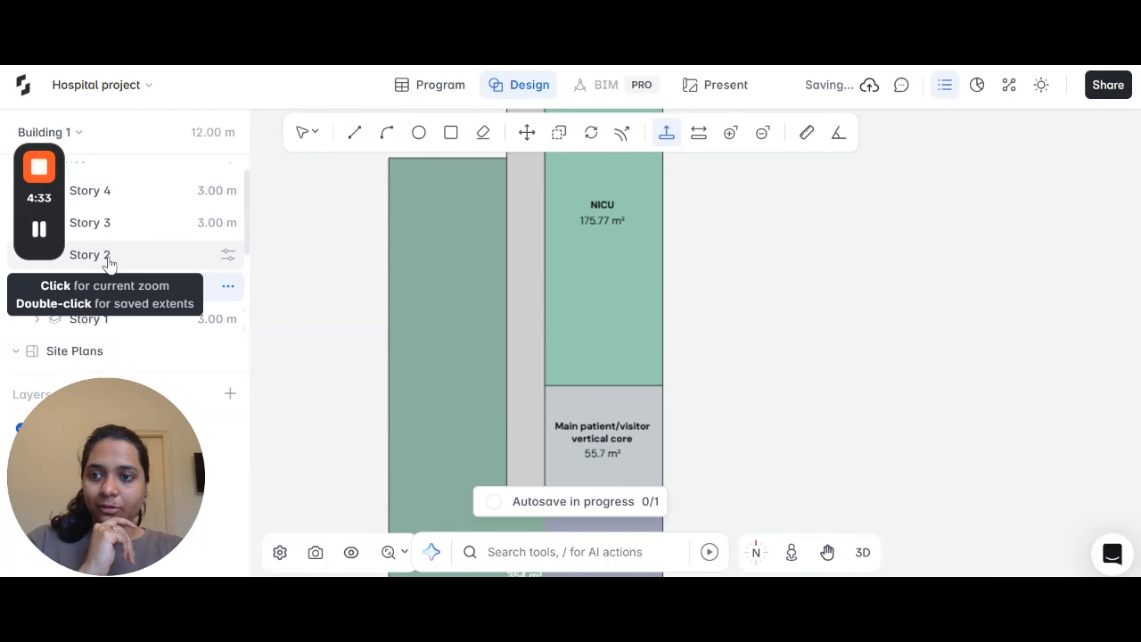
click(587, 399)
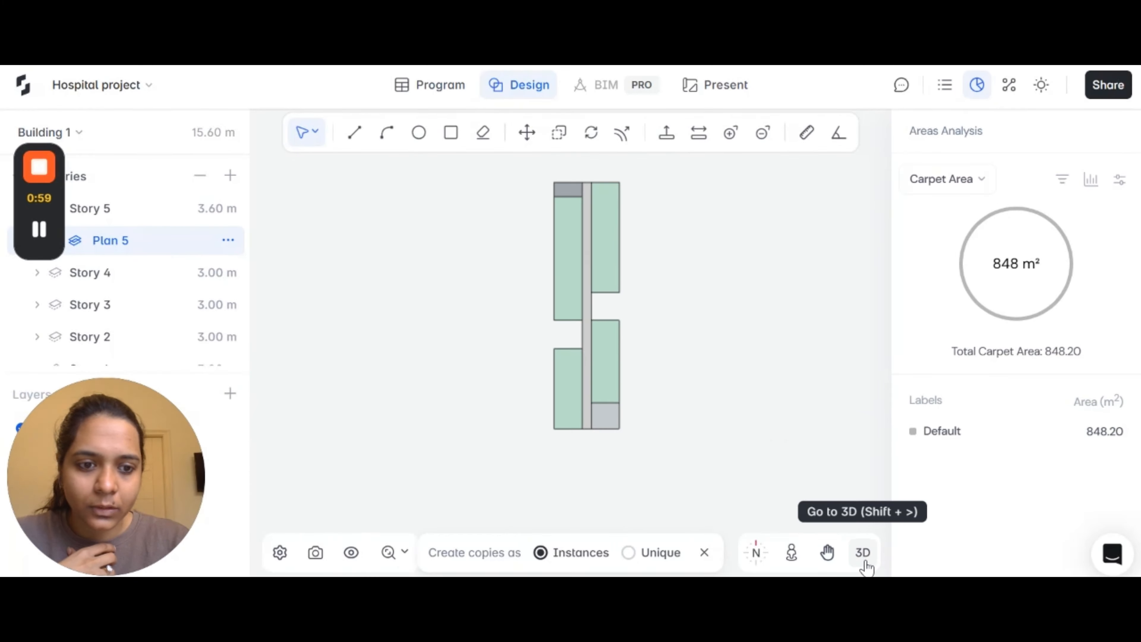
- Switch from Plan 5 to the 3D view and examine the stacked hospital massing from all sides and distances
click(863, 553)
scroll(521, 367, up, 5)
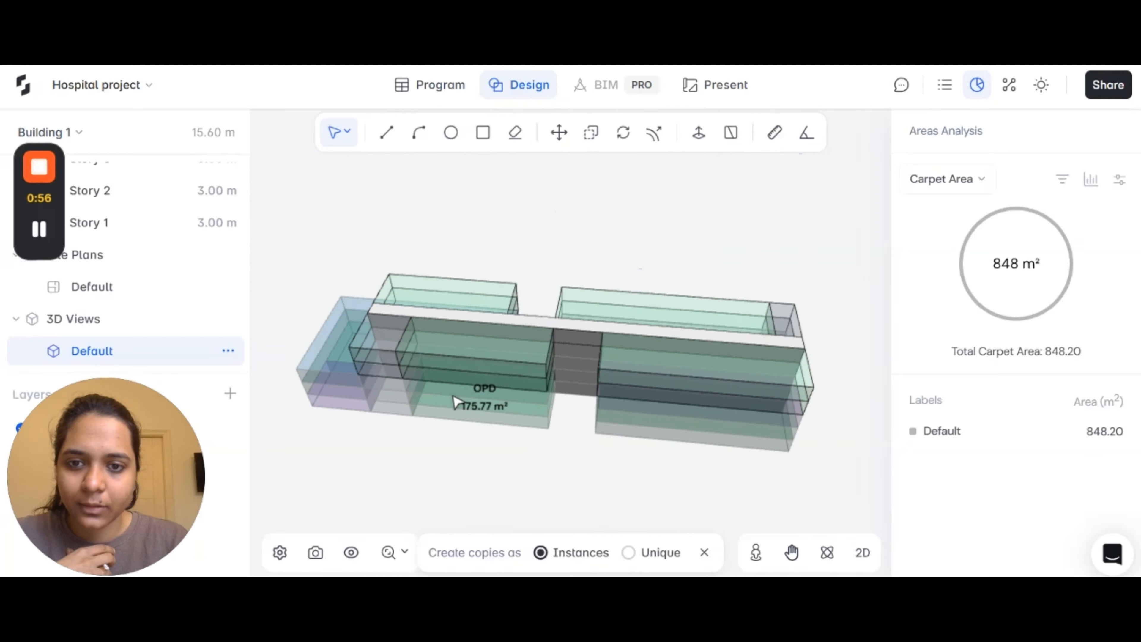
middle_drag(453, 400, 762, 245)
middle_drag(418, 477, 917, 360)
scroll(521, 408, up, 2)
scroll(807, 393, down, 5)
scroll(711, 378, up, 5)
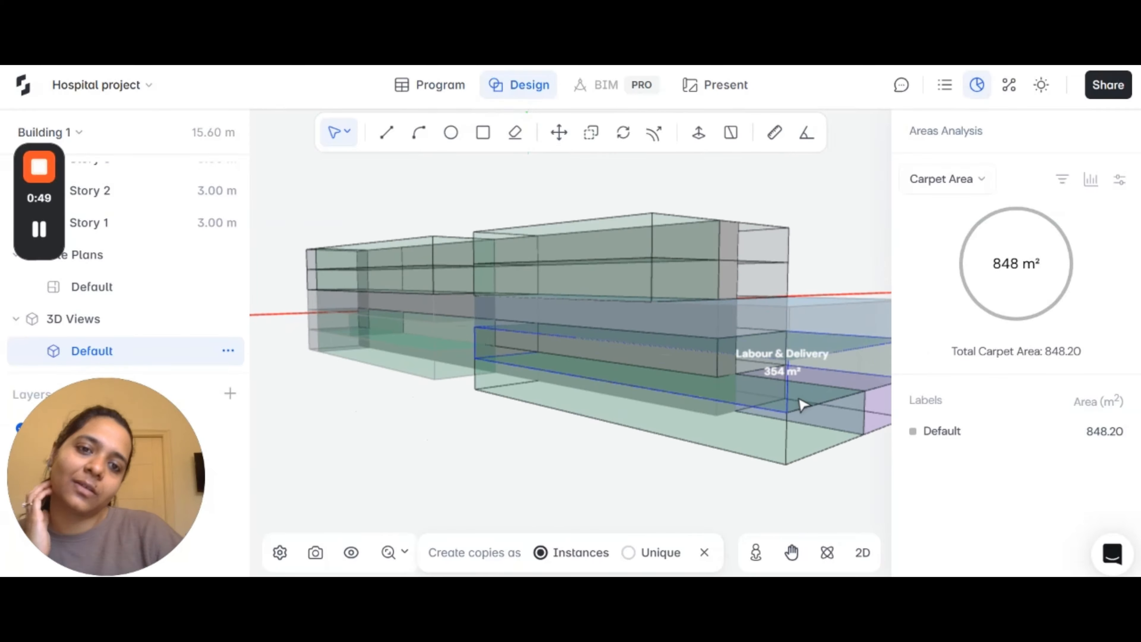
middle_drag(802, 404, 375, 396)
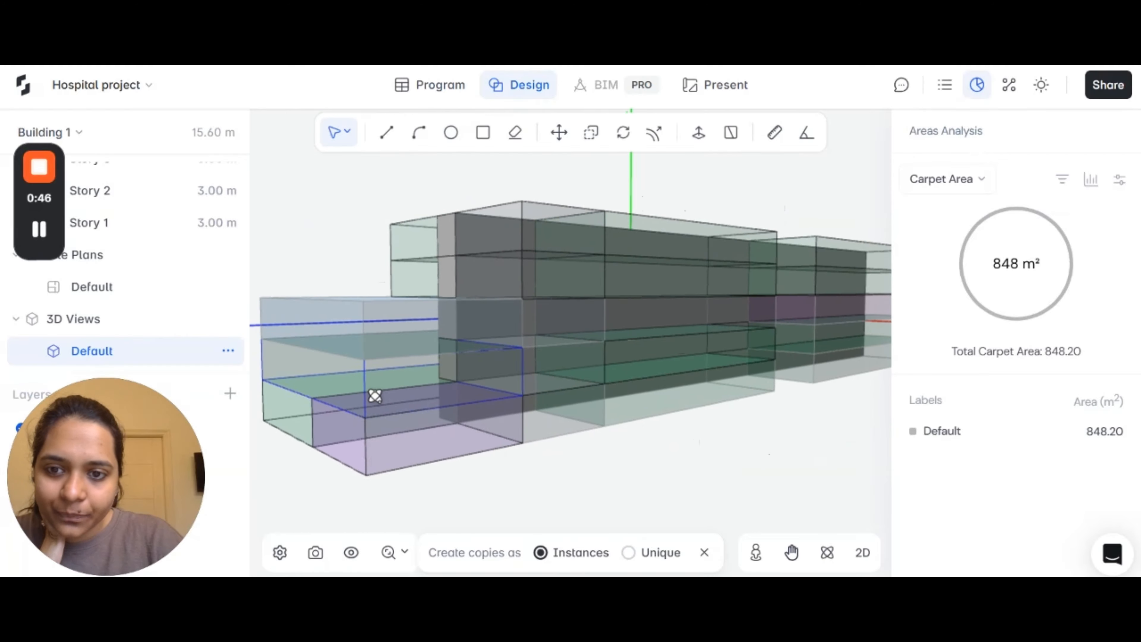
scroll(375, 396, down, 5)
scroll(625, 372, up, 5)
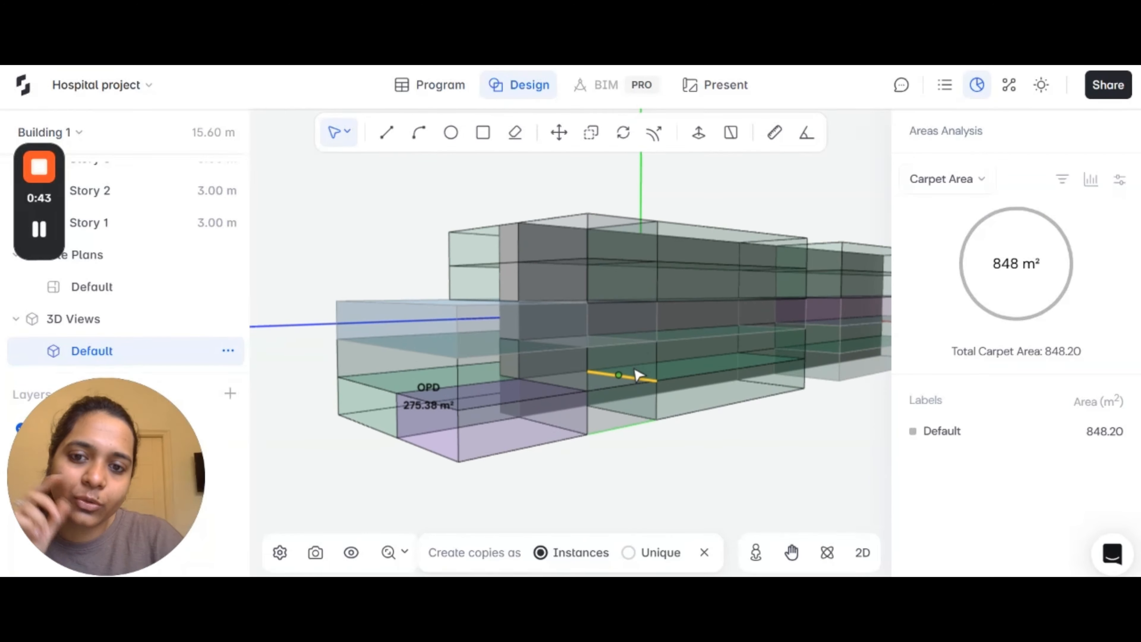
scroll(638, 375, up, 1)
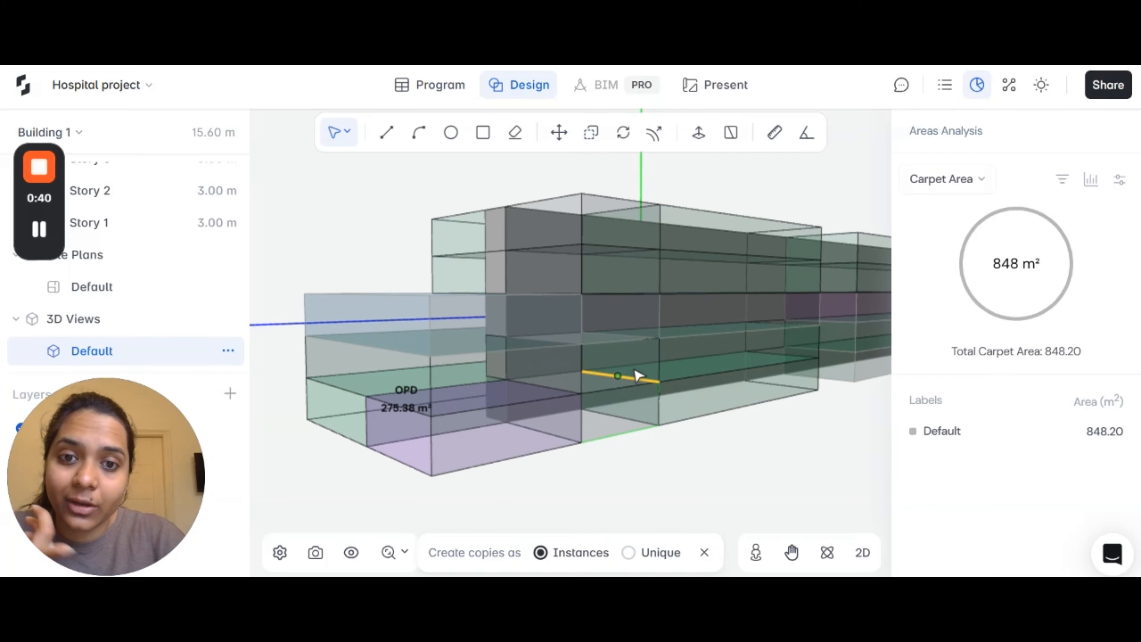
scroll(638, 374, down, 4)
middle_drag(622, 324, 469, 304)
scroll(512, 304, up, 4)
middle_drag(604, 378, 318, 328)
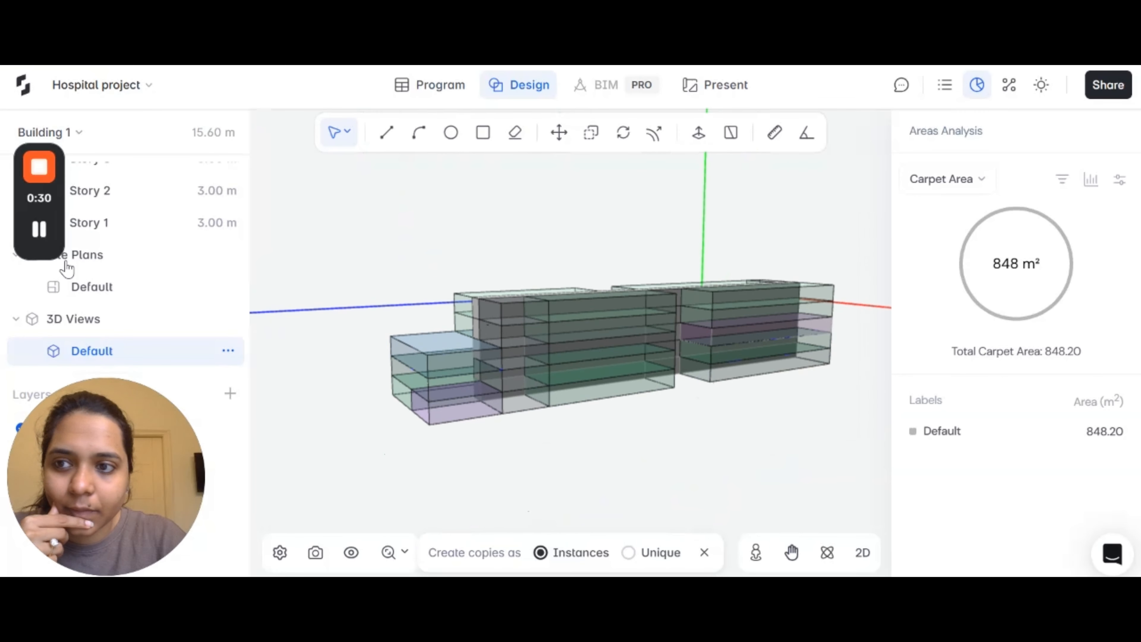
scroll(571, 362, down, 1)
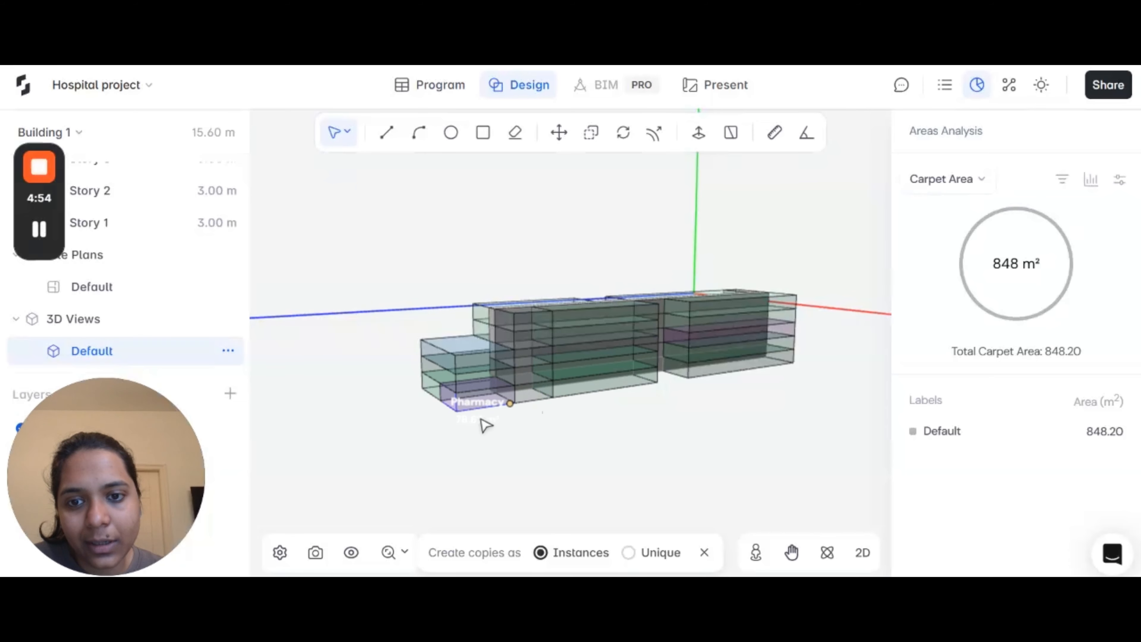
middle_drag(485, 424, 808, 409)
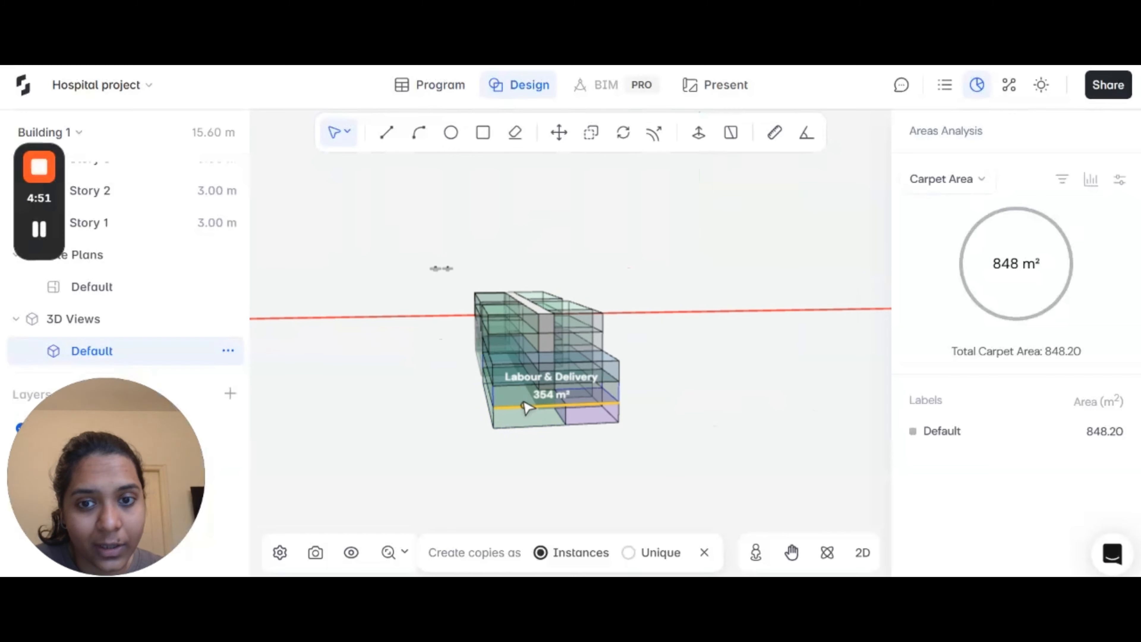
middle_drag(528, 407, 324, 466)
scroll(649, 363, up, 4)
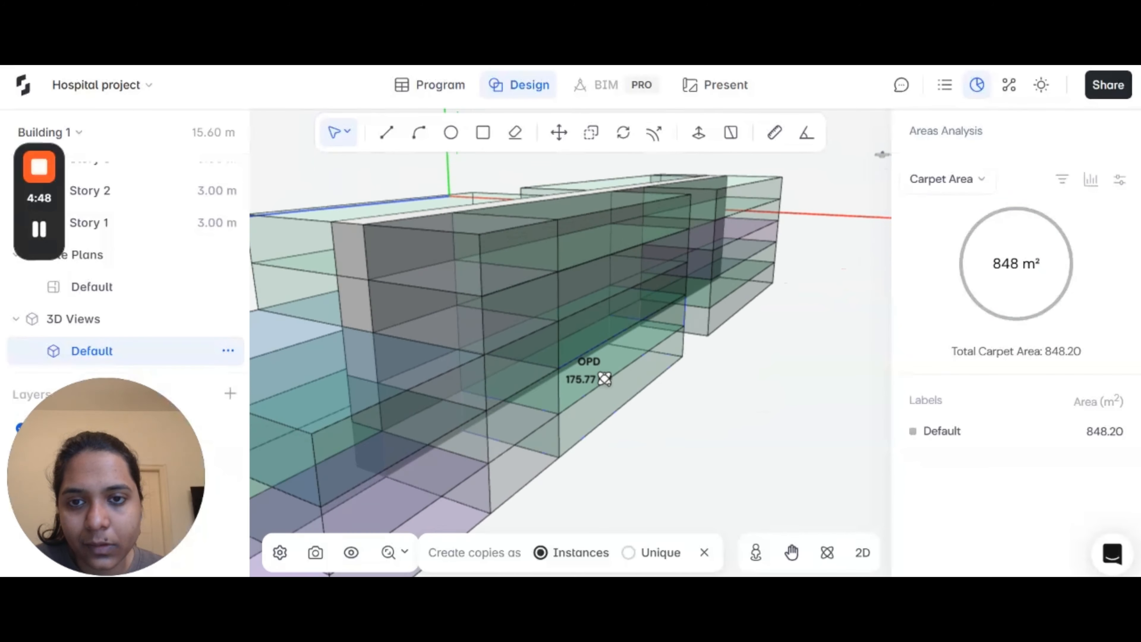
scroll(571, 457, down, 5)
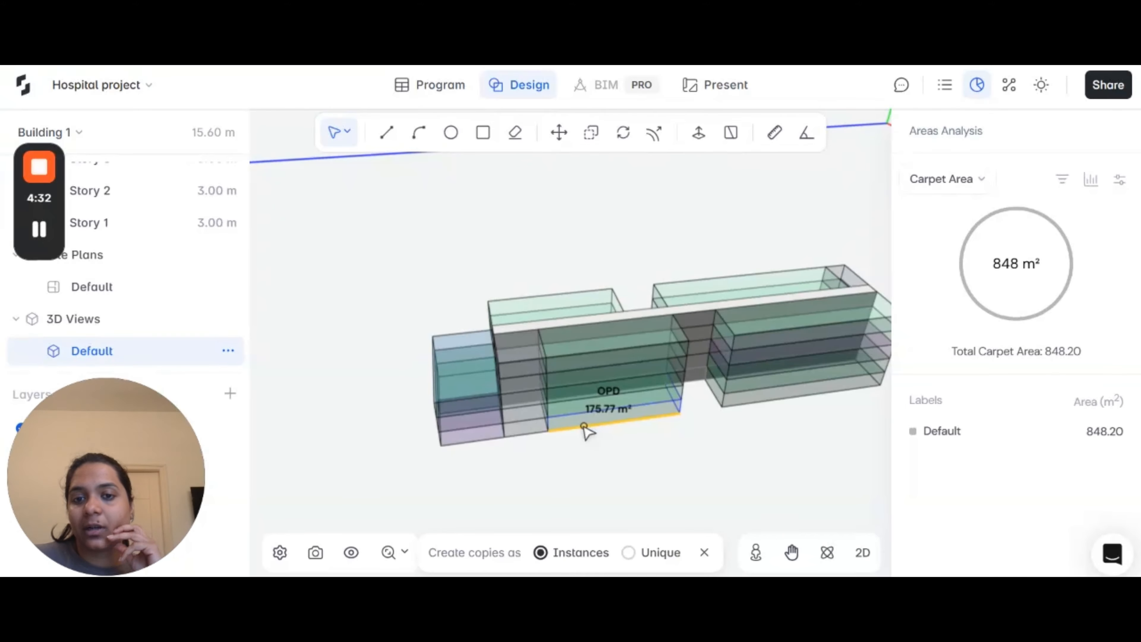
- Examine the stacked massing from several angles and distances, including the Pharmacy, OPD and Labour & Delivery blocks
scroll(529, 400, down, 1)
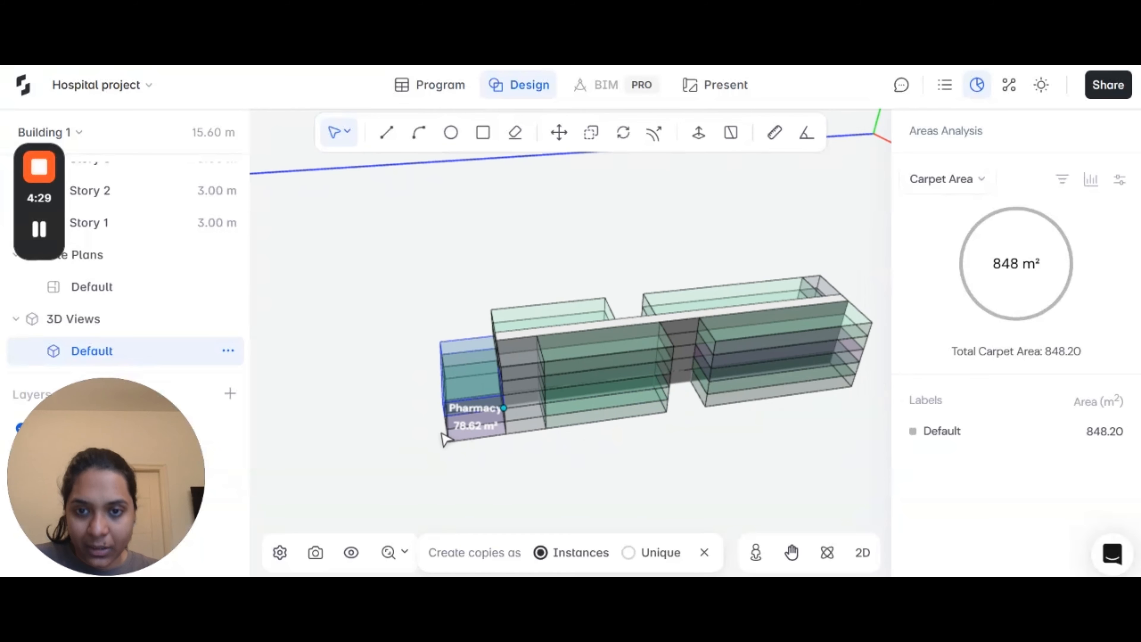
middle_drag(471, 440, 597, 442)
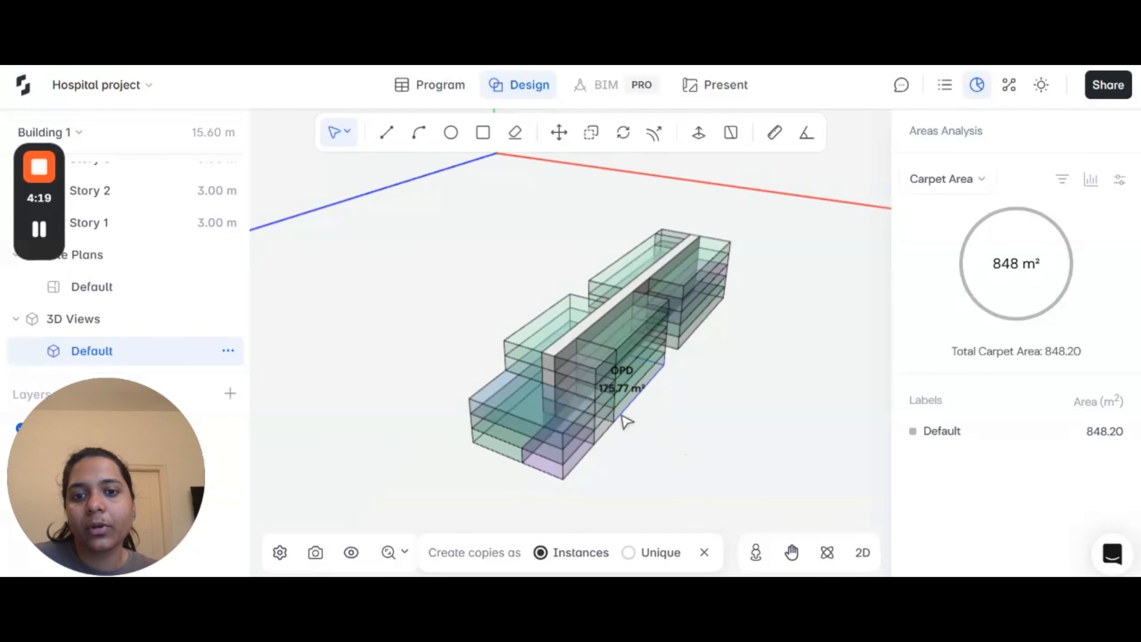
scroll(581, 451, up, 5)
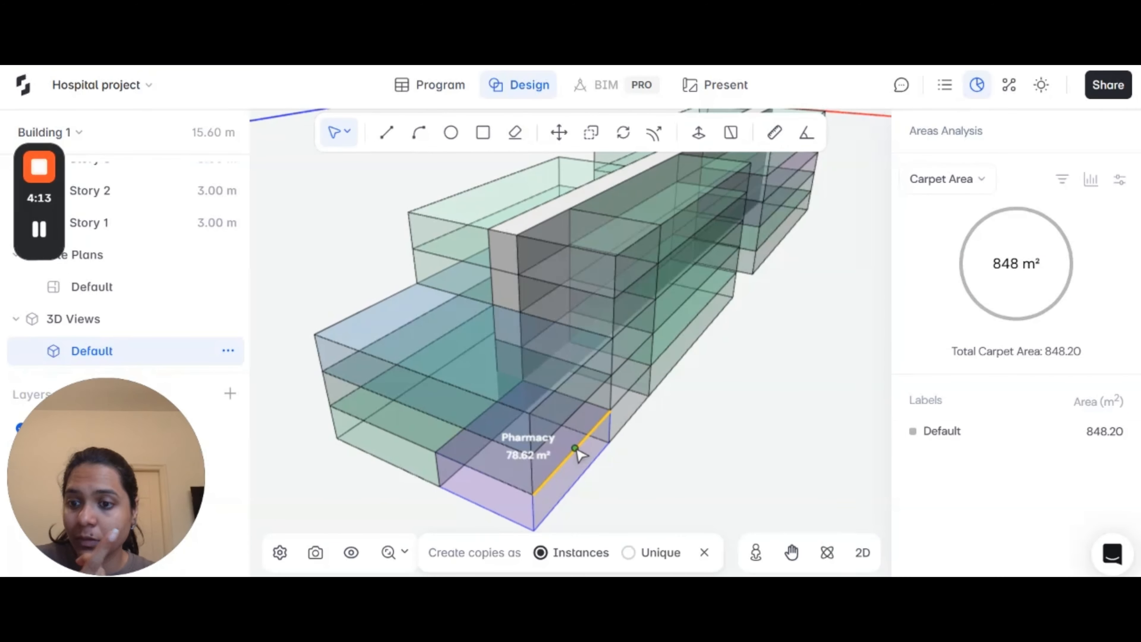
scroll(448, 386, down, 3)
middle_drag(470, 419, 665, 403)
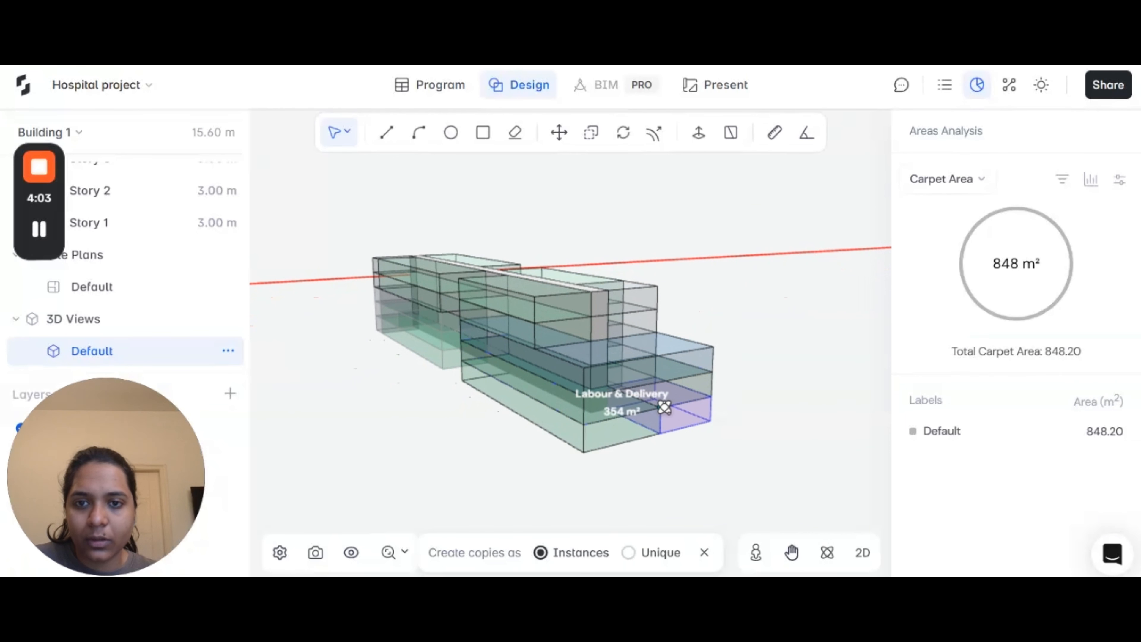
scroll(479, 359, up, 5)
scroll(478, 359, down, 5)
middle_drag(479, 359, 706, 512)
scroll(750, 379, up, 5)
scroll(525, 448, down, 10)
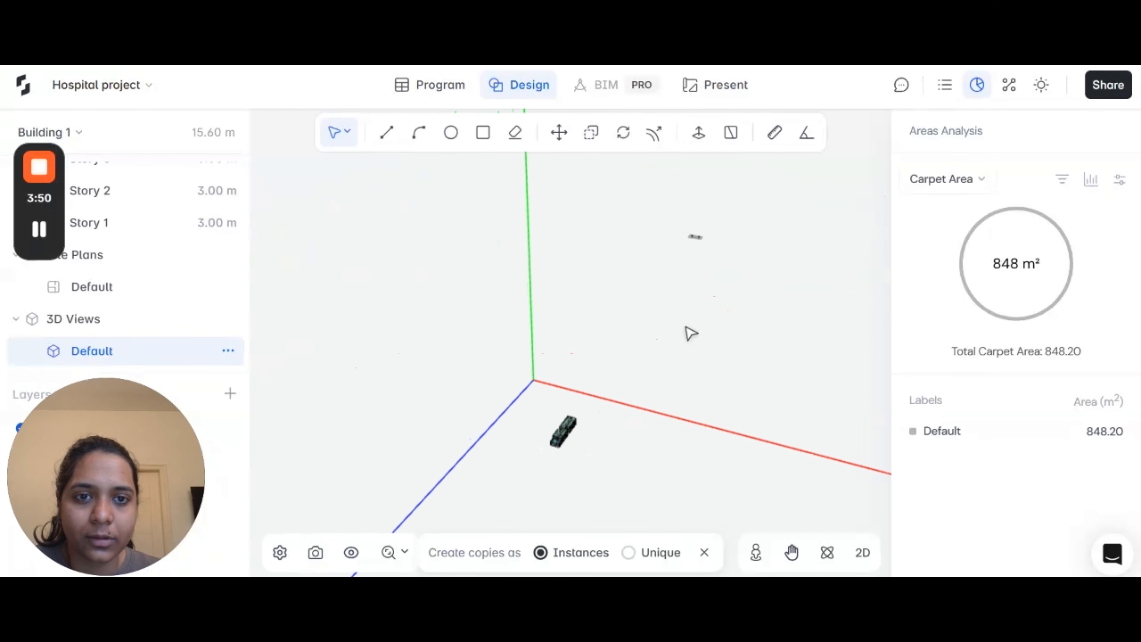
- Frame the hospital massing from eye level, hide the Areas Analysis and save the camera position as a new 3D view
scroll(577, 404, up, 8)
middle_drag(576, 404, 800, 416)
click(756, 552)
click(976, 84)
click(315, 553)
- Start an AI render from the newly saved eye-level 3D view
scroll(149, 288, down, 1)
click(229, 278)
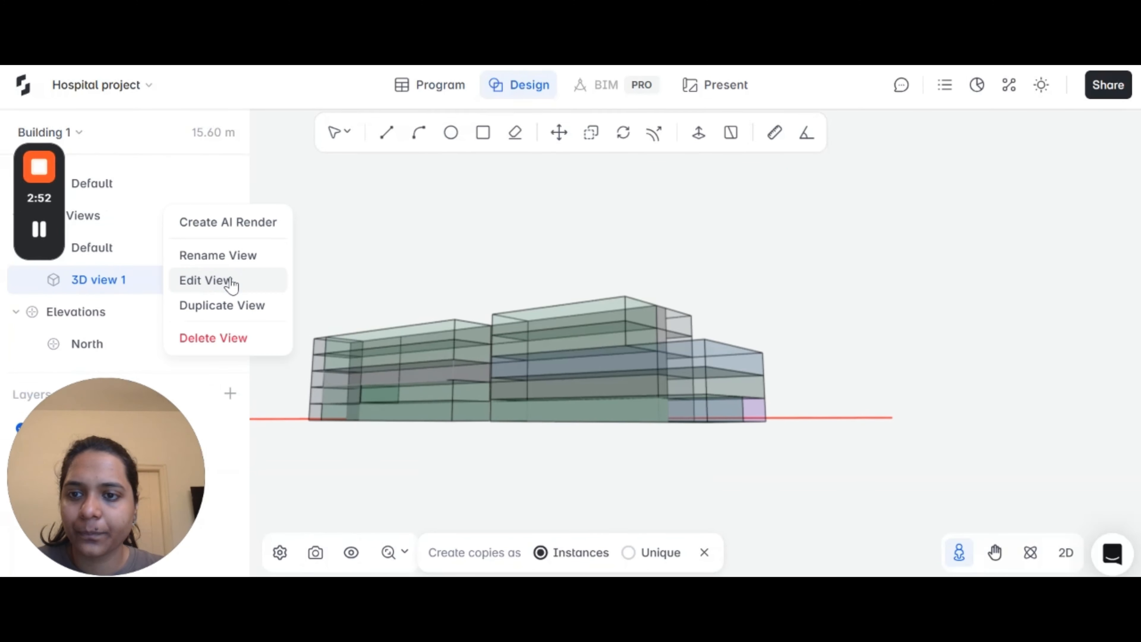
click(228, 222)
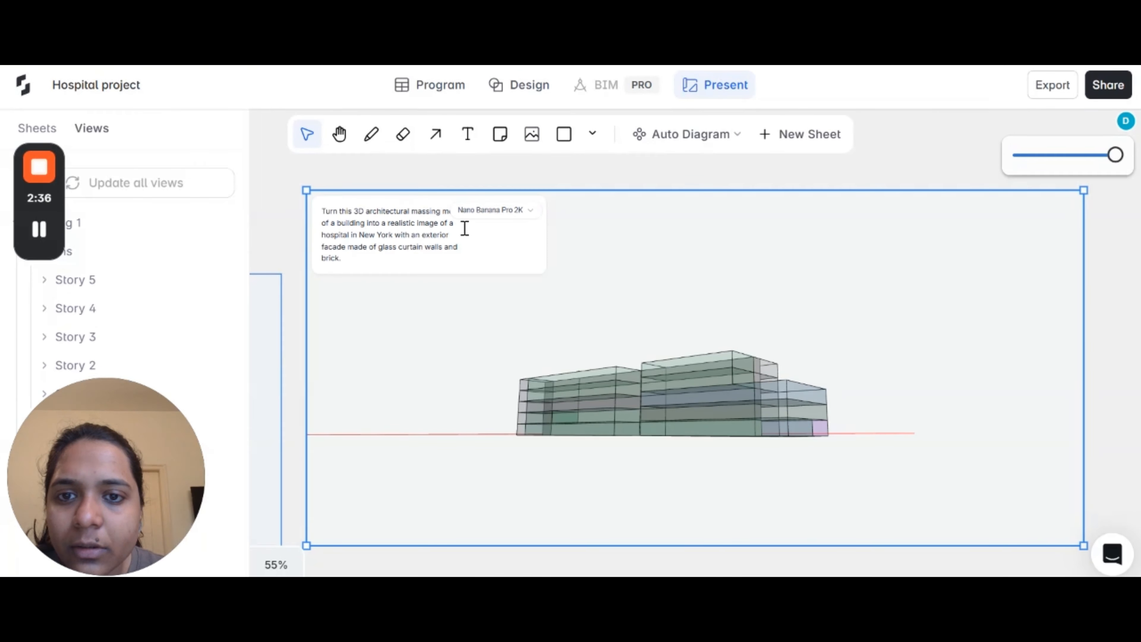
- Rewrite the render prompt for a hospital in India with an exterior facade inspired by the Sacre Couer de Montreal hospital, and generate the image
click(467, 211)
click(402, 234)
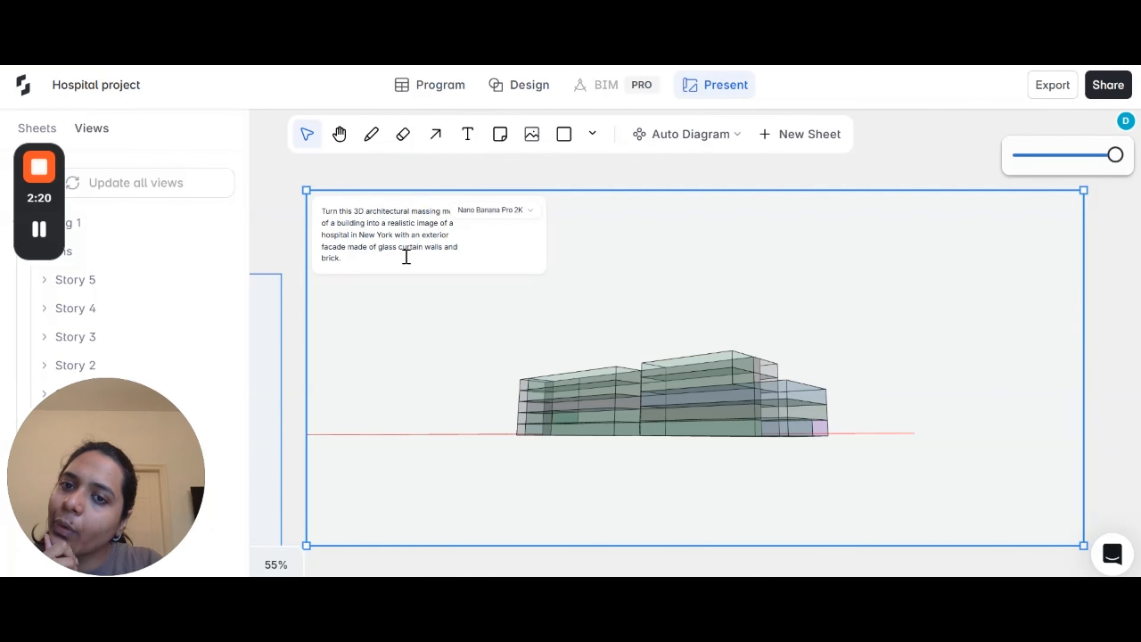
text(India)
drag(451, 248, 323, 255)
text(inspired by the Sacre Couer de Montreal hospital.)
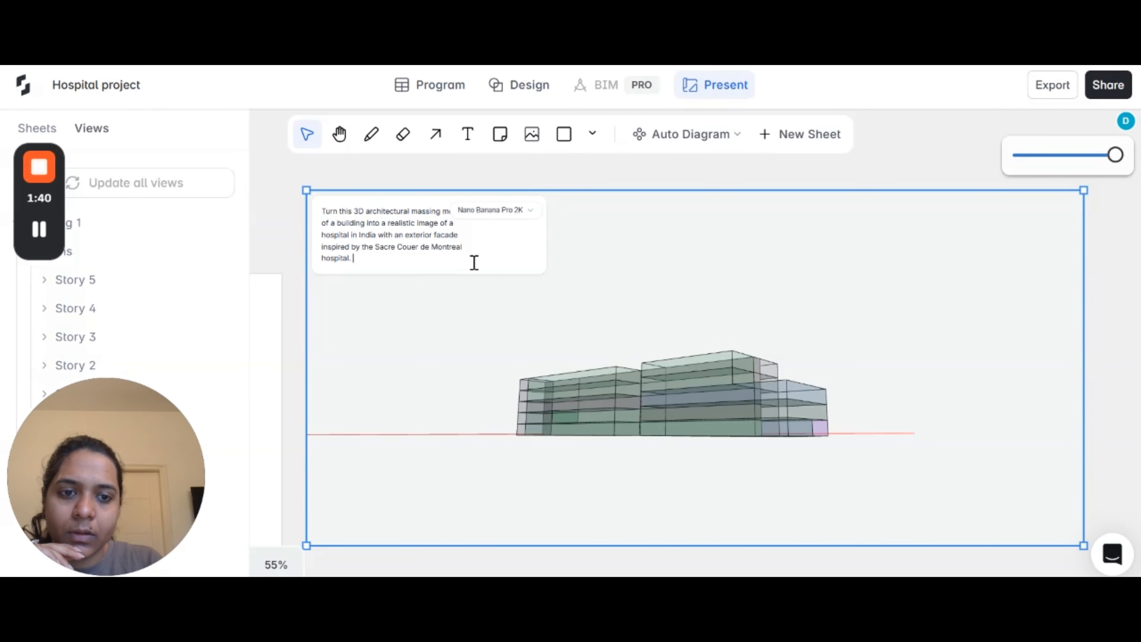
key(Return)
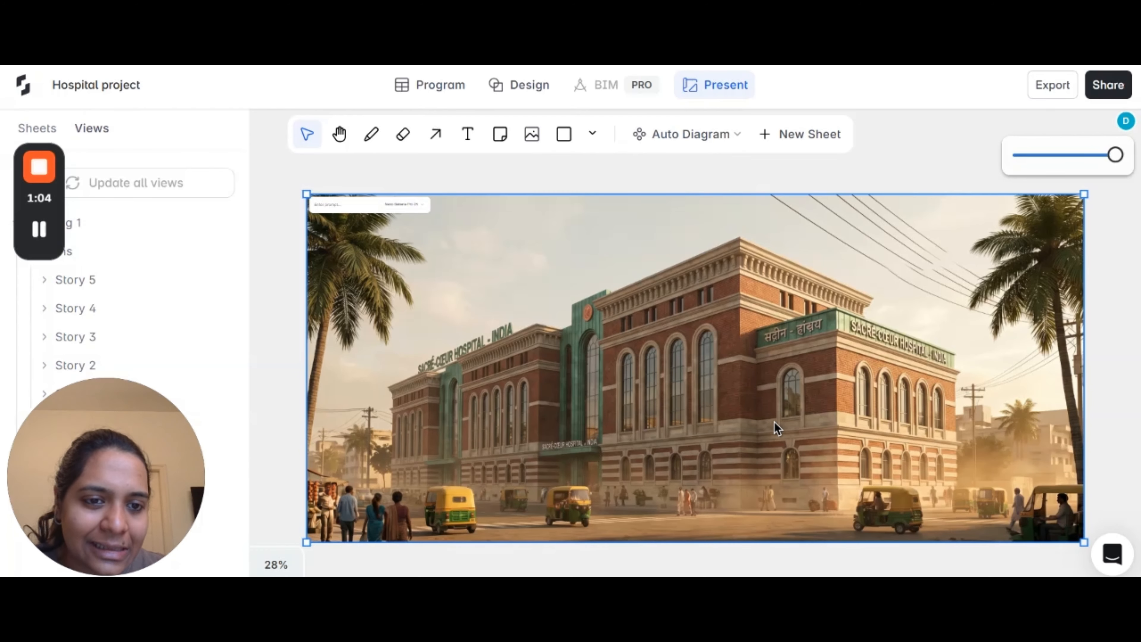
- Inspect the brick facade render closely and compare it with the reference hospital's photo on ArchDaily
ctrl+scroll(692, 445, up, 5)
ctrl+scroll(849, 440, down, 3)
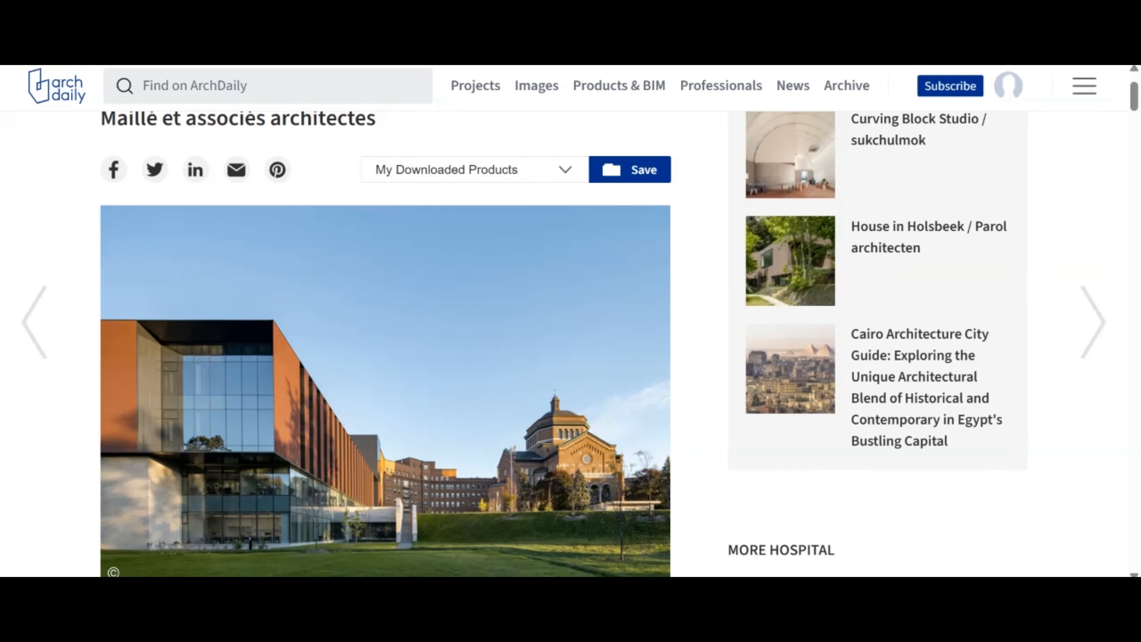
scroll(386, 315, up, 2)
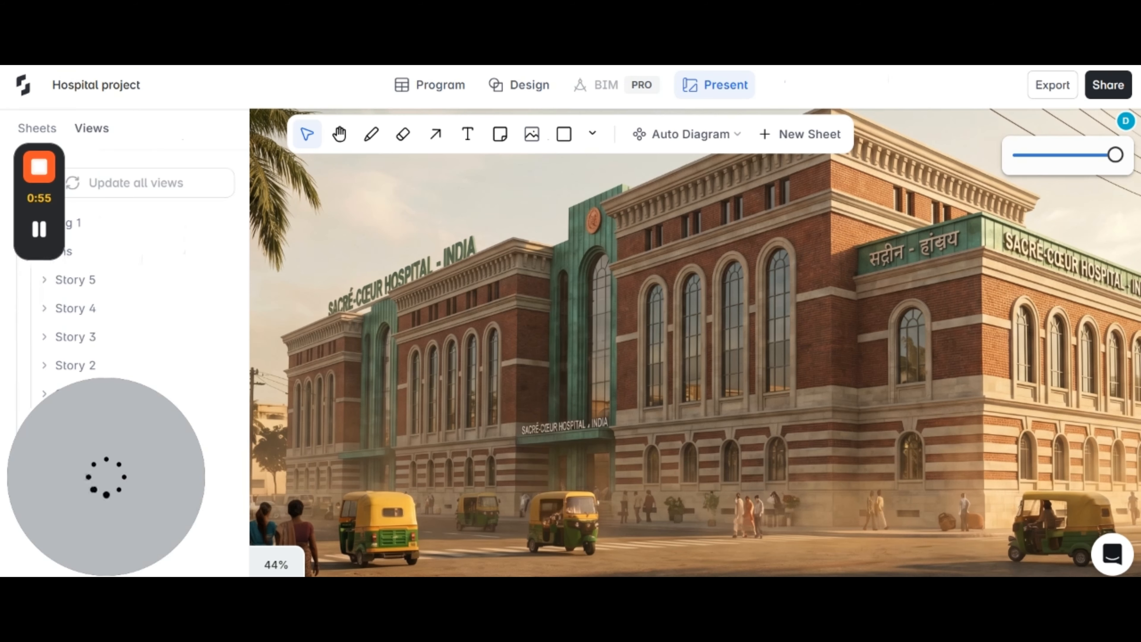
ctrl+scroll(696, 281, down, 2)
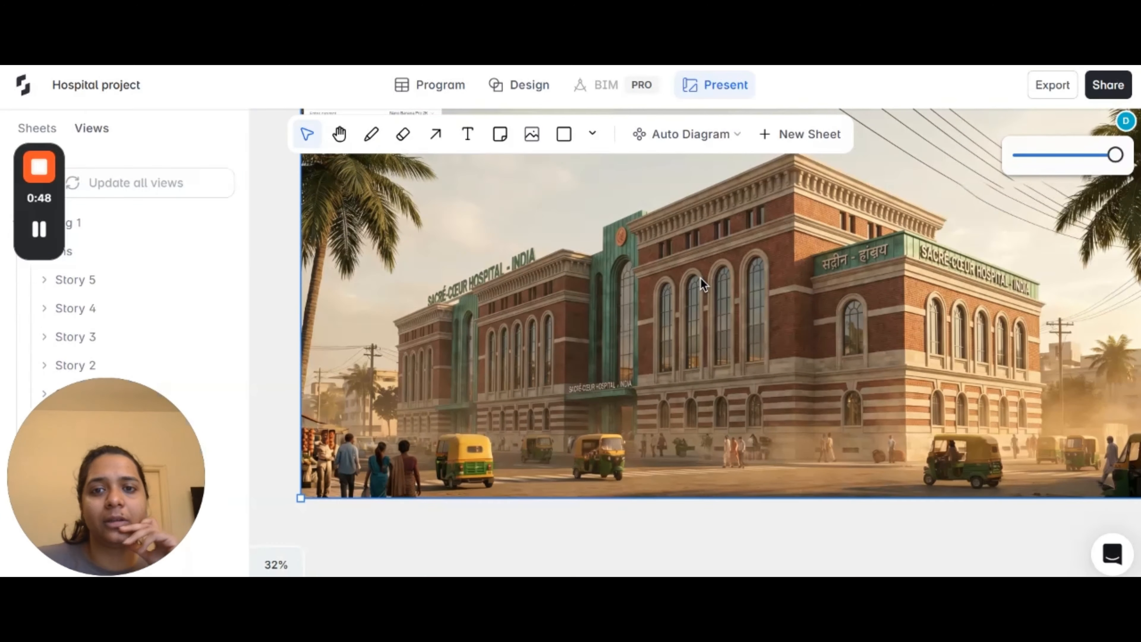
ctrl+scroll(733, 302, down, 3)
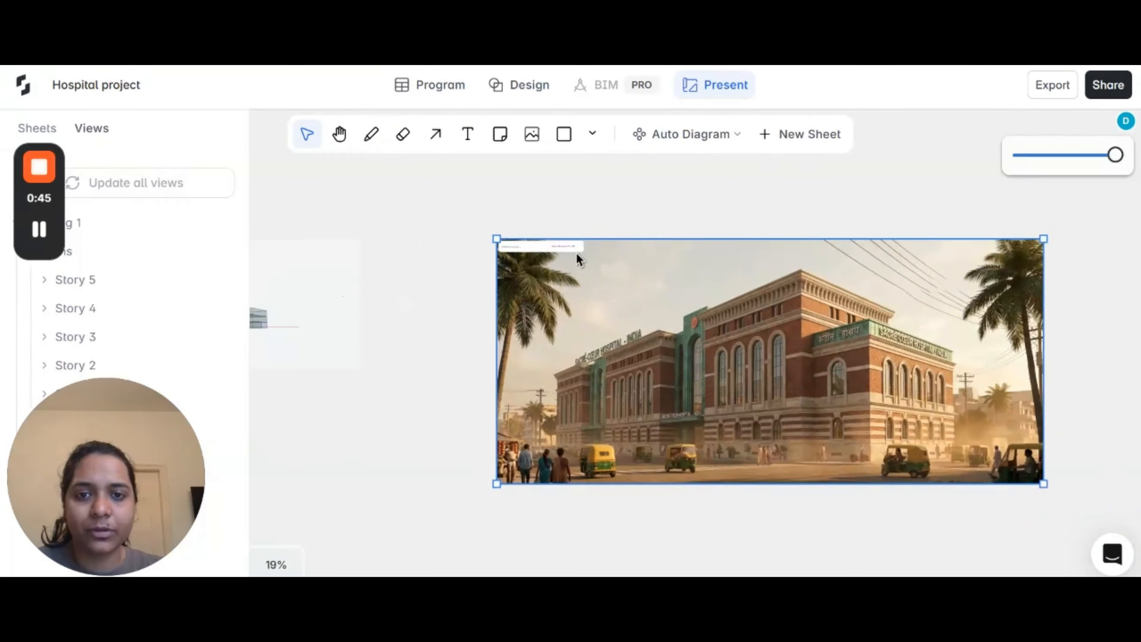
- Prompt a new render of the hospital that keeps the massing intact and uses glass curtain walls and terracotta jaali design for the facade
ctrl+scroll(539, 250, up, 5)
click(497, 245)
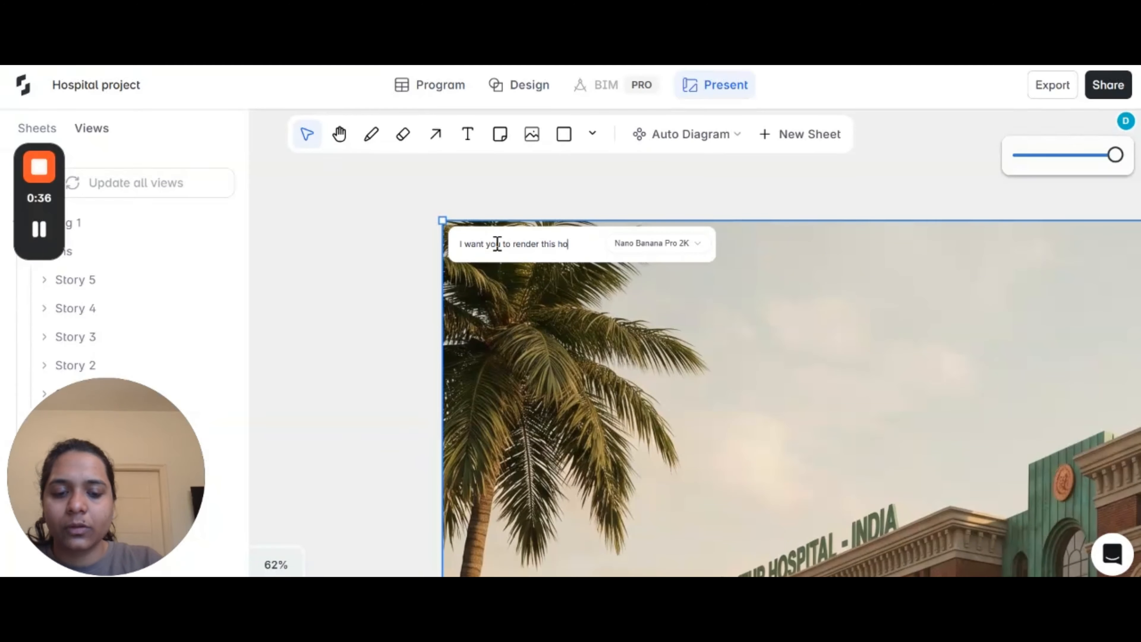
text(pital keep the massing intact. I wan)
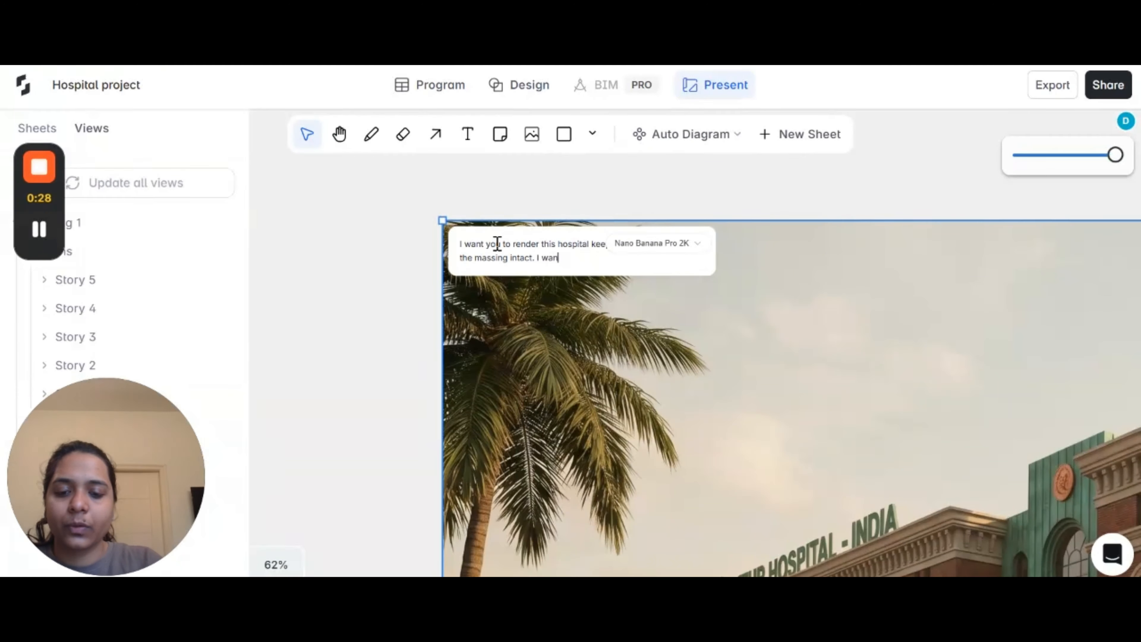
text(t you to use glass curtain walls and terracotta jaali design for the facade.)
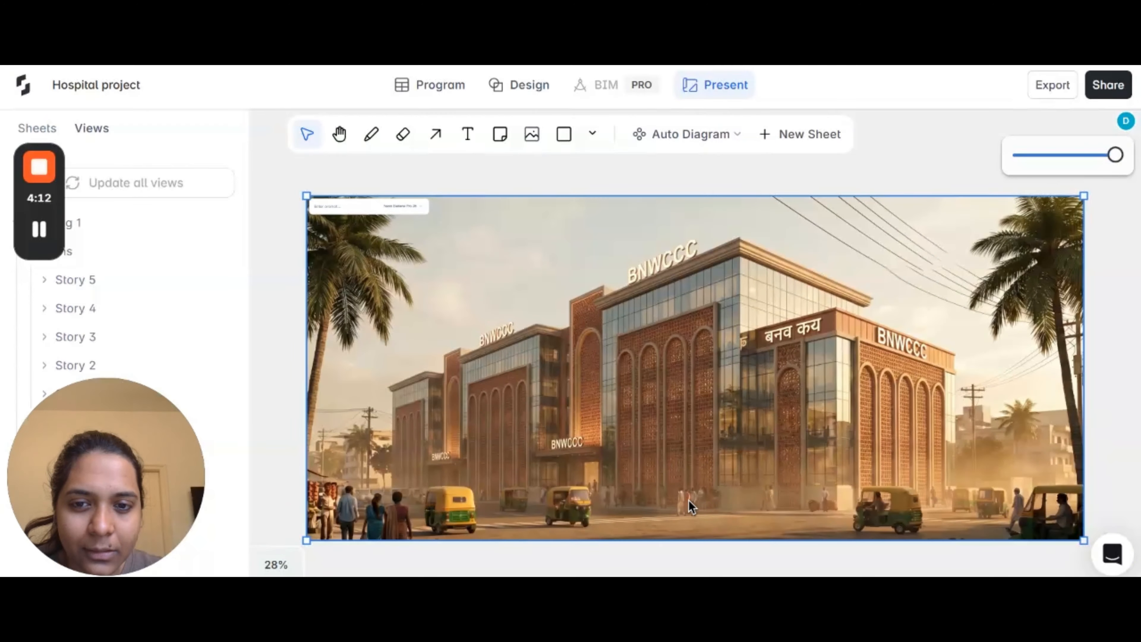
- Examine the terracotta jaali render and compare it with the earlier brick render beside it
ctrl+scroll(705, 504, up, 1)
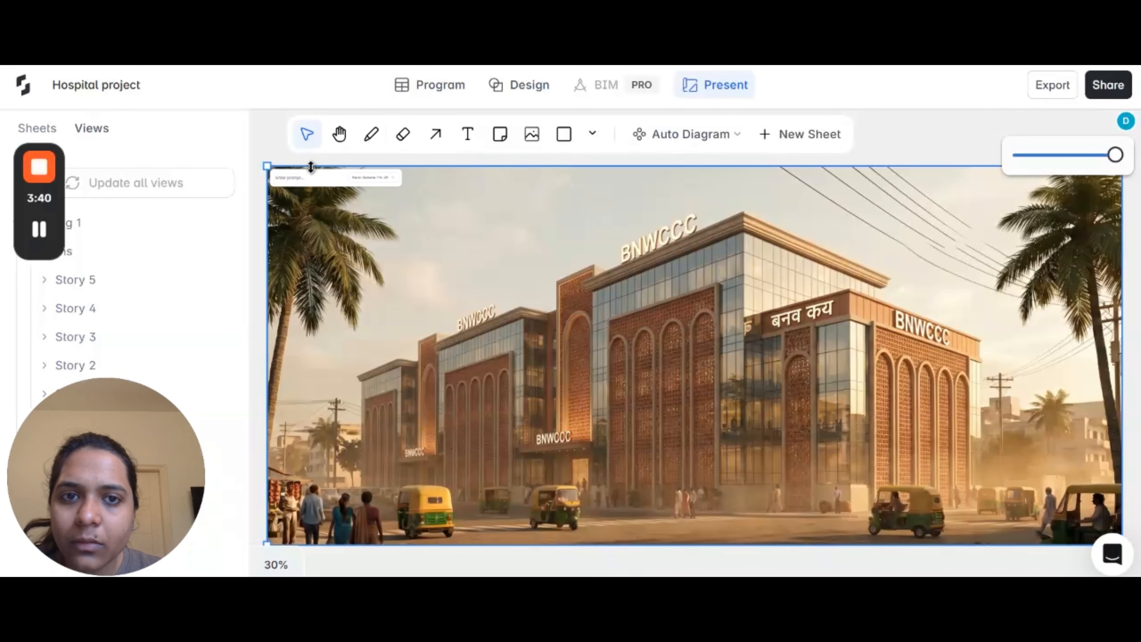
scroll(681, 260, down, 1)
scroll(681, 260, down, 10)
scroll(405, 296, up, 10)
scroll(375, 315, down, 8)
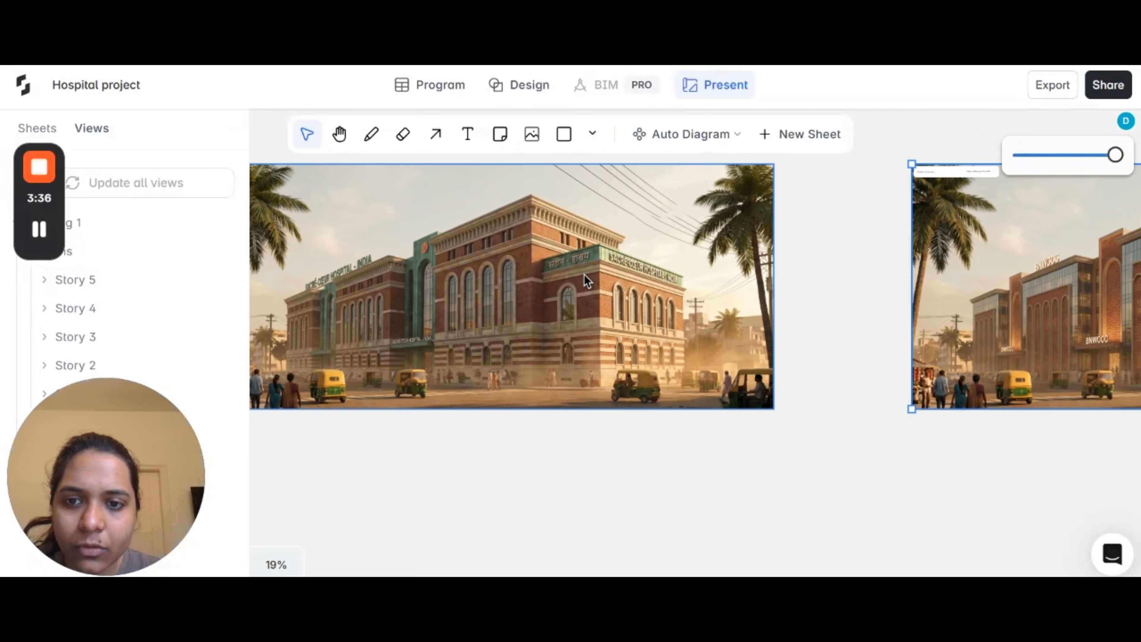
scroll(375, 315, down, 3)
scroll(665, 306, up, 9)
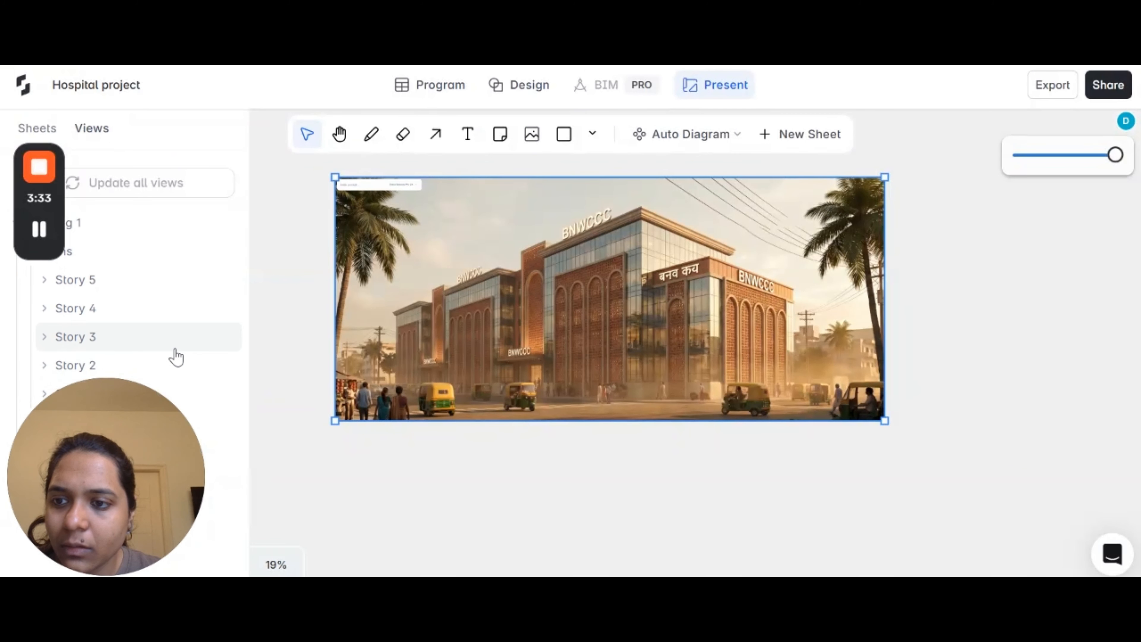
scroll(637, 336, down, 2)
scroll(570, 275, up, 4)
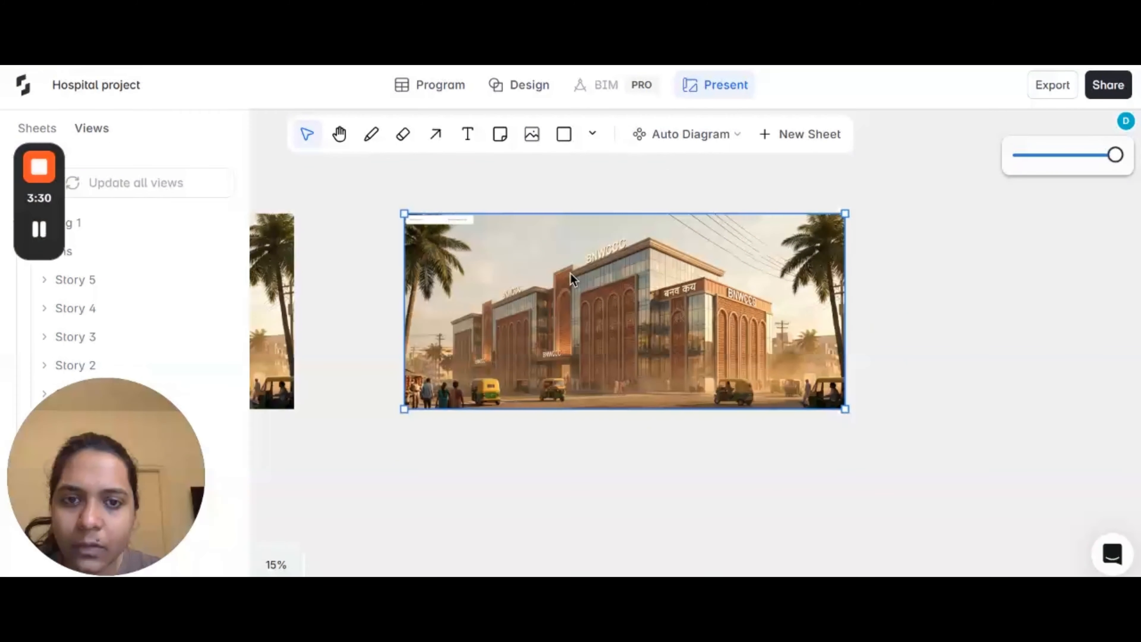
scroll(517, 297, down, 2)
scroll(516, 297, up, 2)
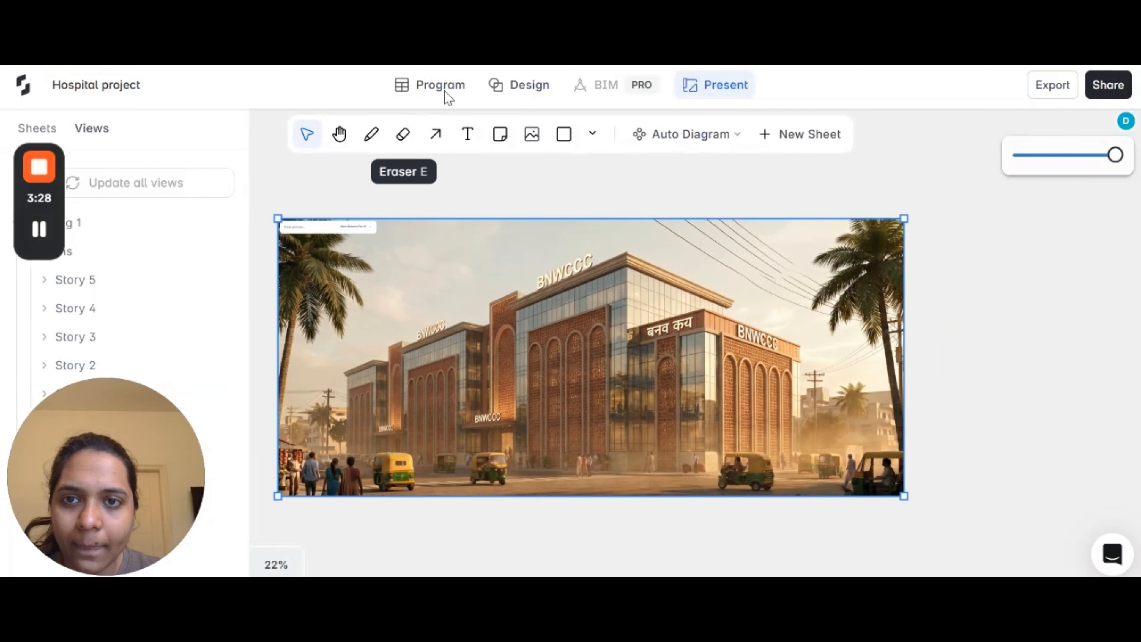
- Sketch freehand arrows on the jaali render pointing to the two entrance porches along the long facade
click(435, 134)
click(371, 134)
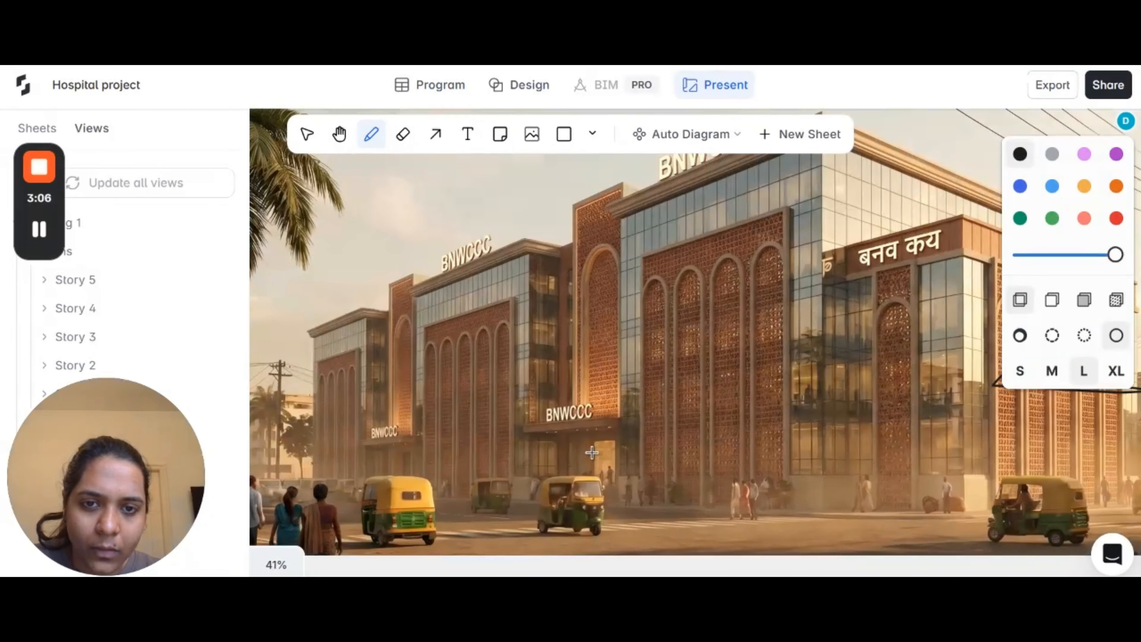
scroll(593, 452, down, 2)
drag(544, 234, 604, 405)
drag(593, 398, 611, 390)
drag(405, 300, 423, 419)
drag(409, 409, 437, 394)
- Add the text note "not required, remove the entrance porch" beside a porch arrow on the render
click(468, 134)
drag(480, 198, 579, 199)
text(not required, remove the entrance porch)
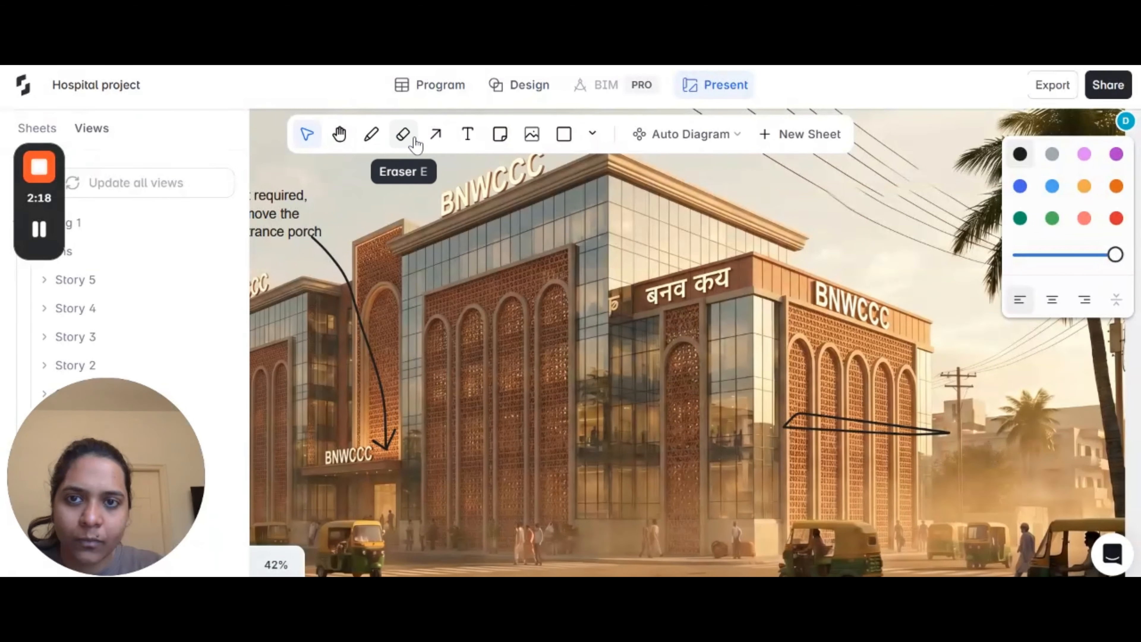
- Point arrows from the "remove this" and "add an entrance porch here" notes, and prompt a design render that follows the added comments
click(434, 133)
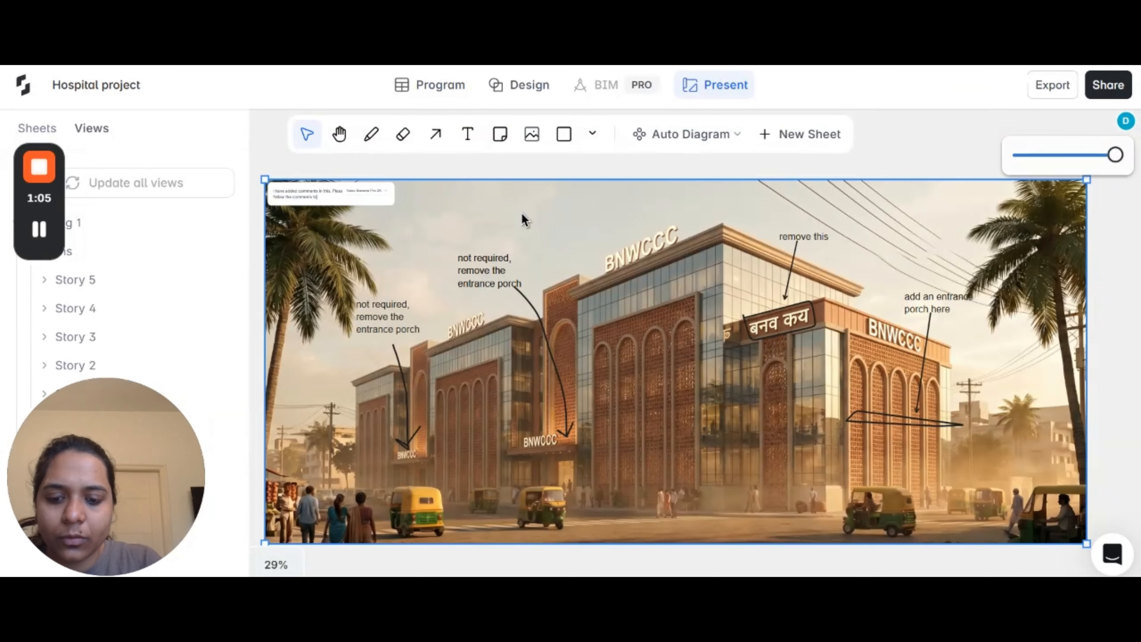
text(change the design render.)
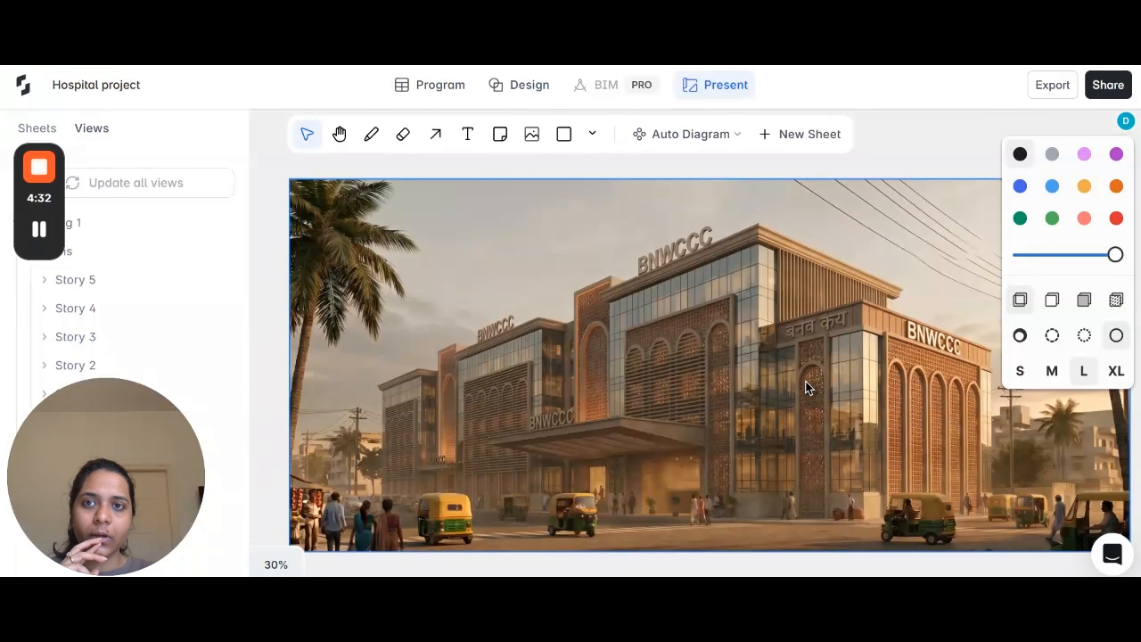
- Revisit the 3D massing model, switch to Google AI Studio and review the facade chat's massing images, reference photo and prompts
click(526, 91)
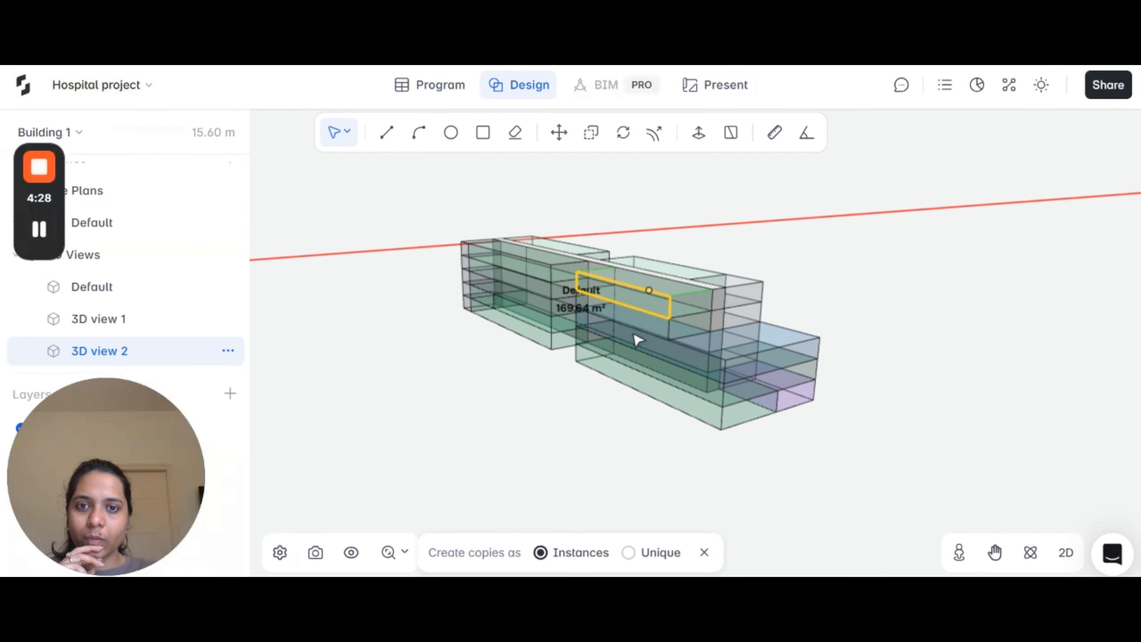
middle_drag(506, 327, 728, 407)
key(ctrl+Tab)
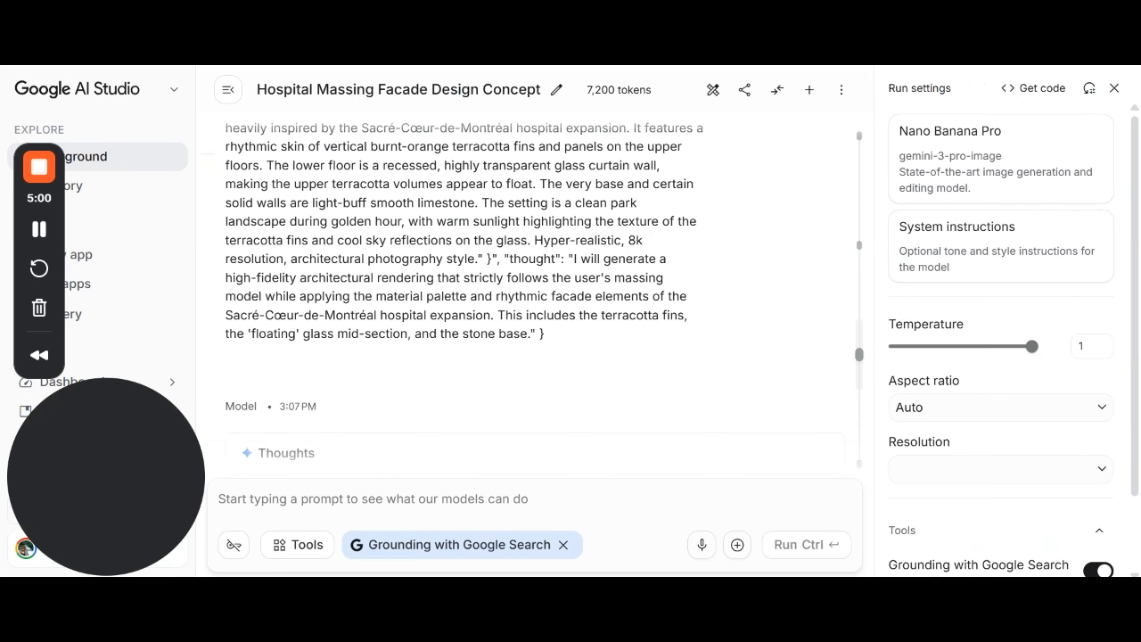
scroll(652, 260, up, 15)
scroll(459, 268, down, 10)
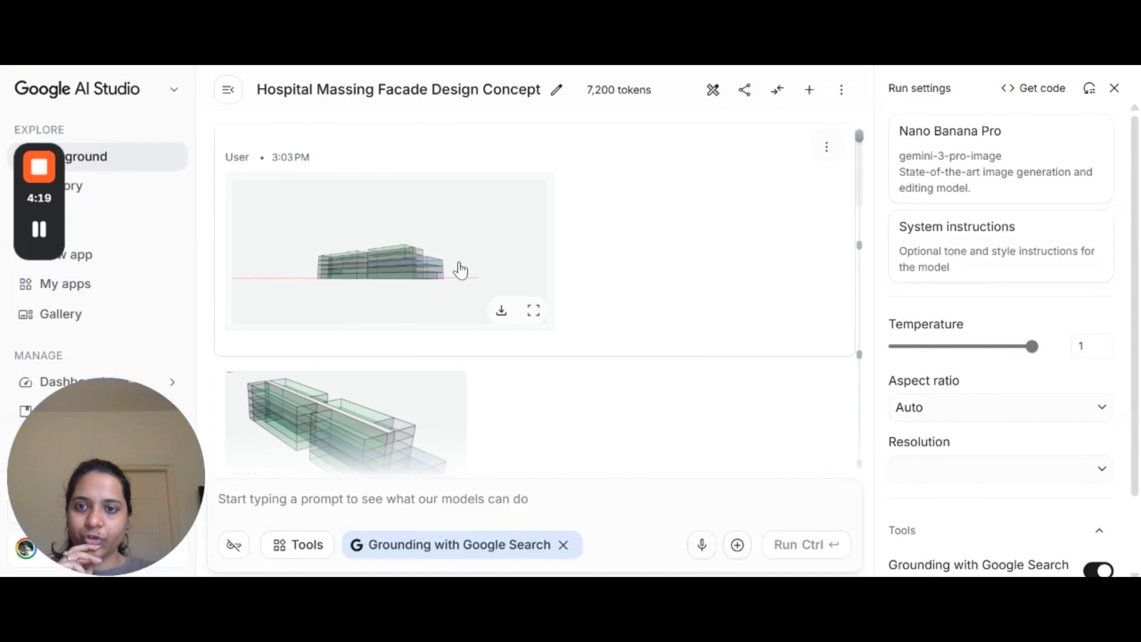
scroll(581, 259, up, 2)
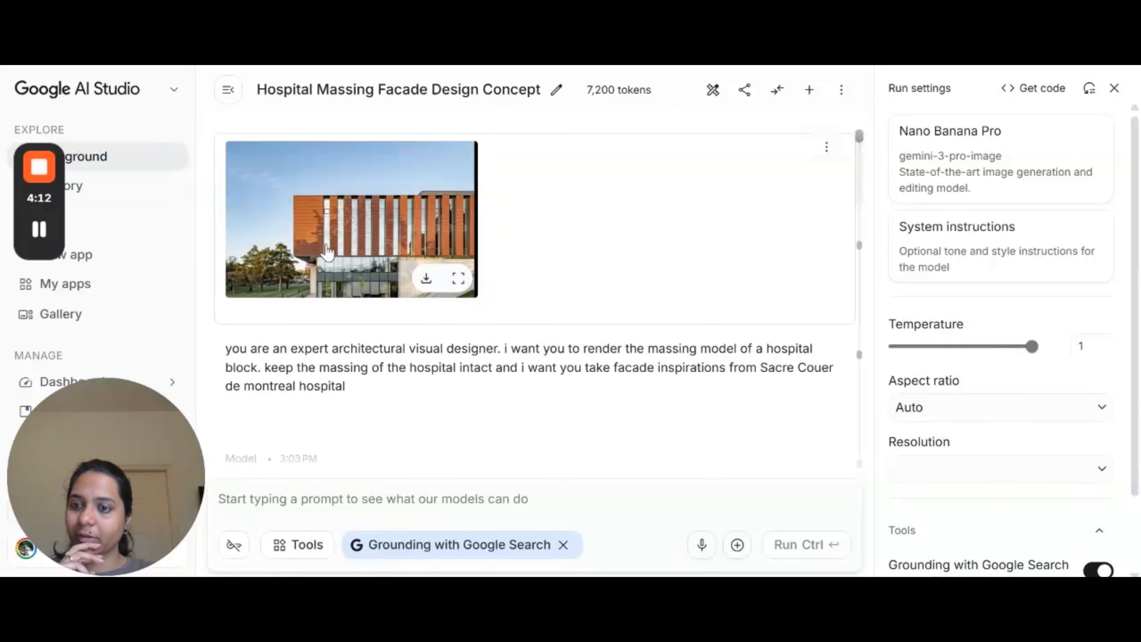
scroll(619, 214, down, 20)
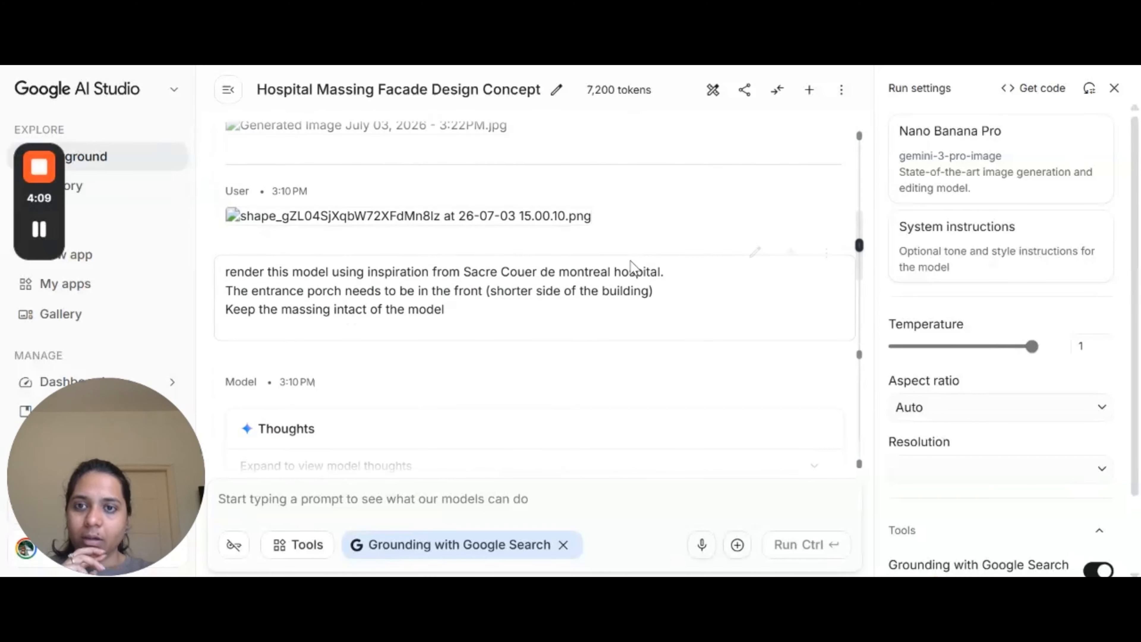
- View the generated terracotta-fin render enlarged, compare its entrance side with the 3D massing model, and close the preview
click(451, 324)
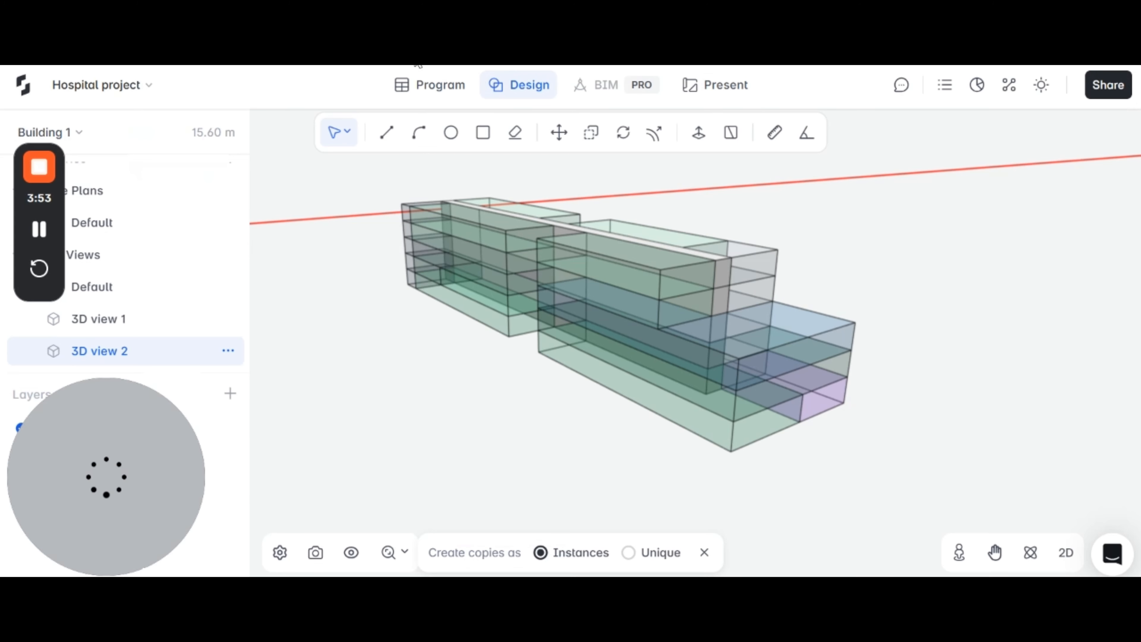
middle_drag(652, 450, 765, 311)
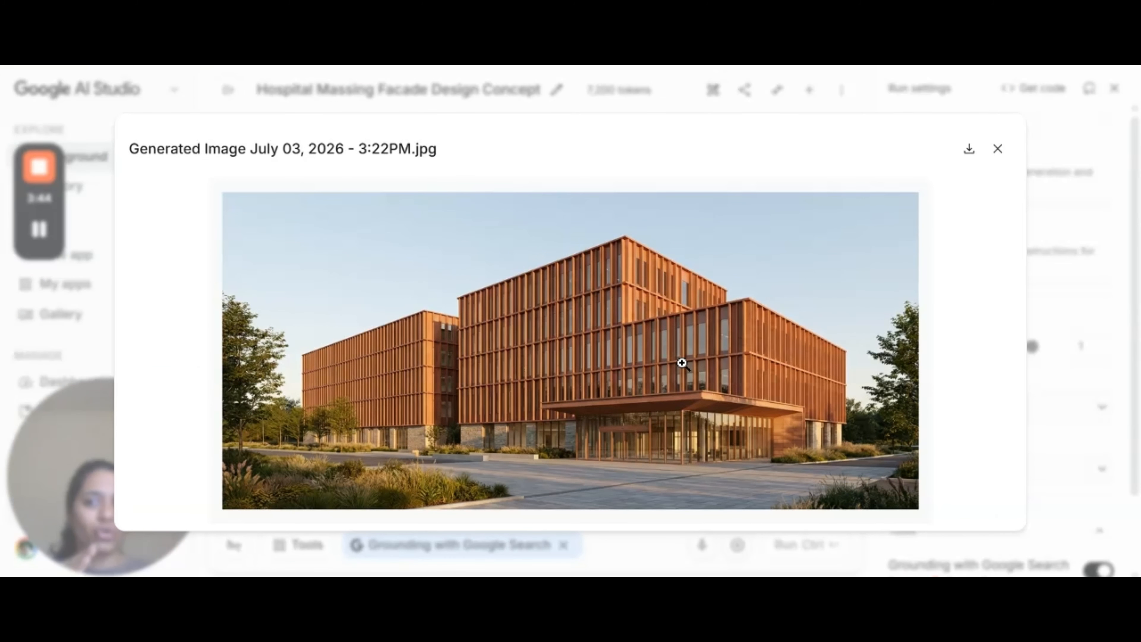
click(998, 149)
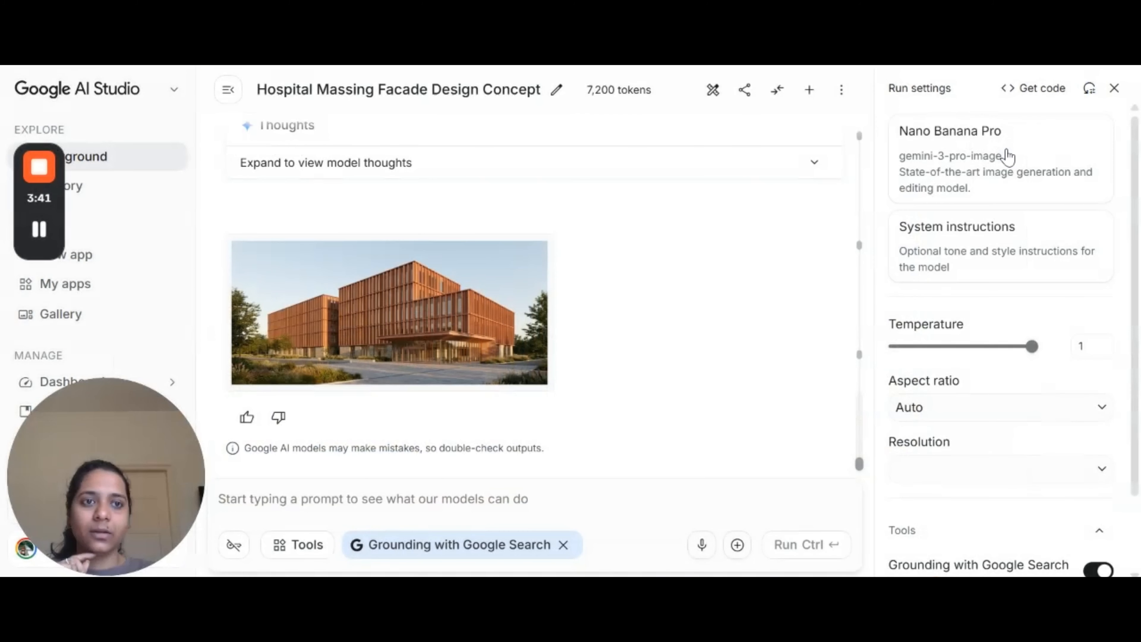